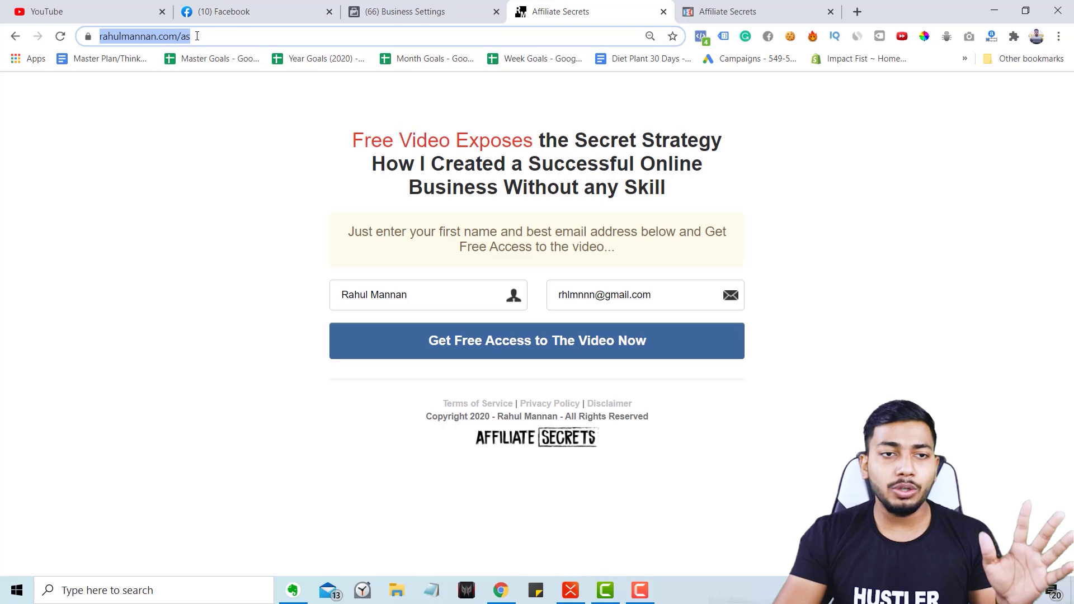
Compare the two Affiliate Secrets opt-in pages open in separate tabs.
click(178, 36)
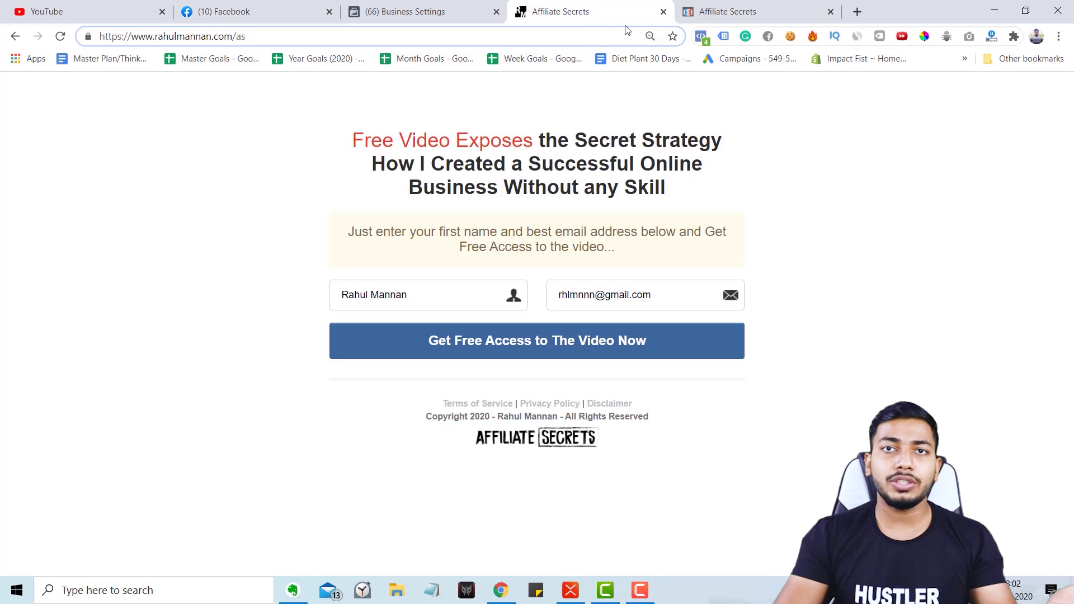
click(728, 7)
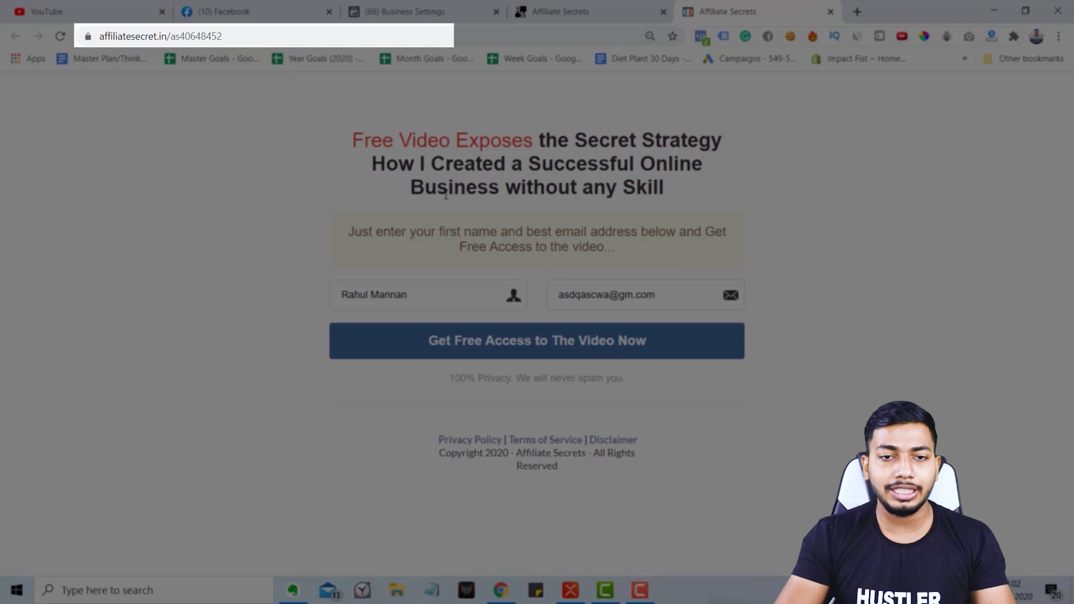
click(607, 14)
click(727, 8)
click(583, 5)
click(733, 5)
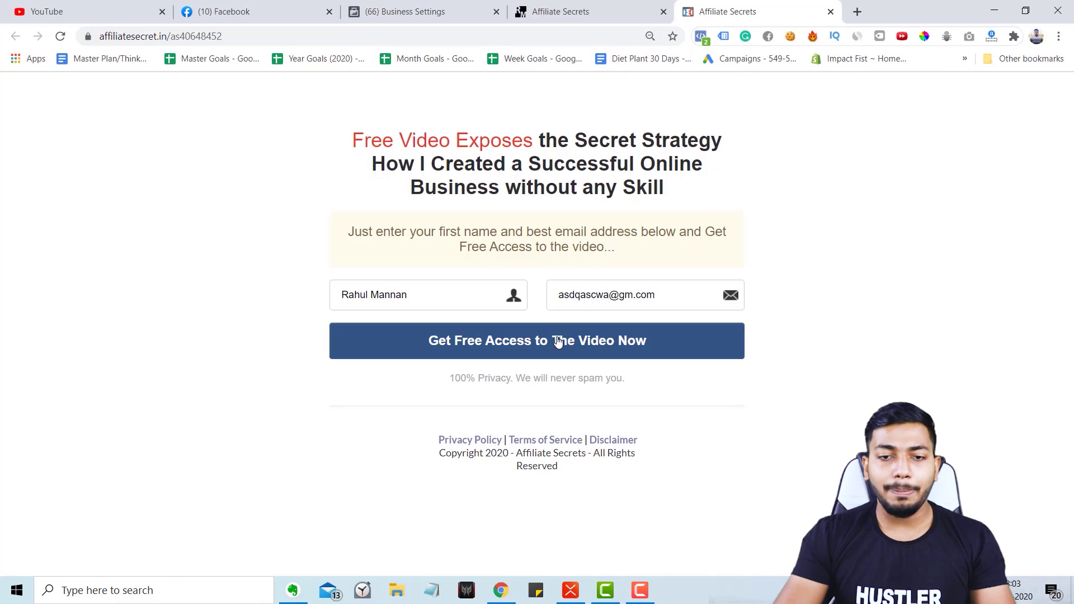
click(597, 6)
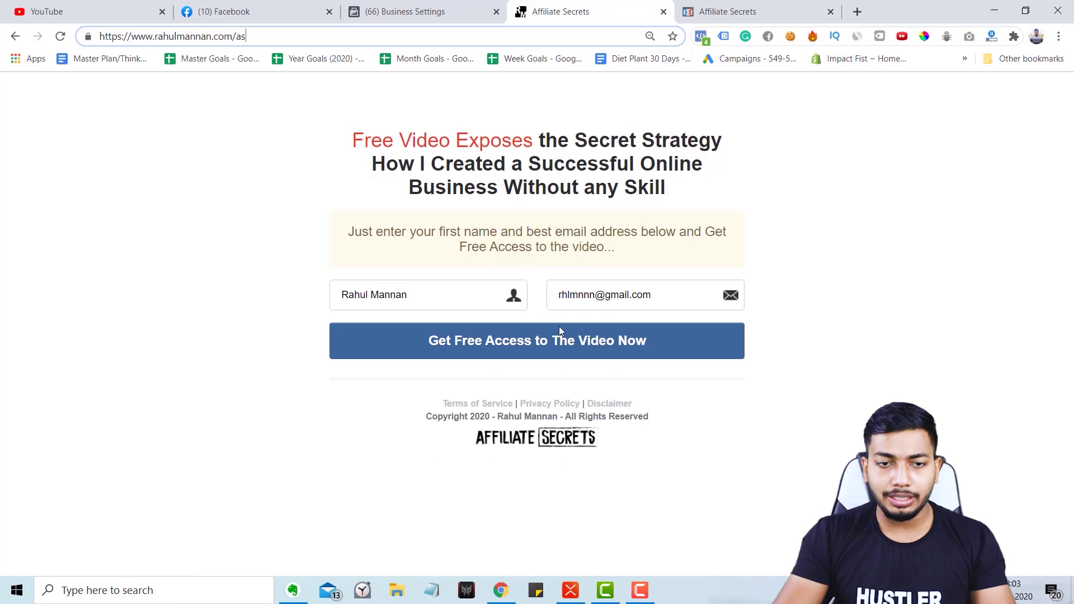
Submit the Get Free Access opt-in form on both opt-in tabs.
click(580, 354)
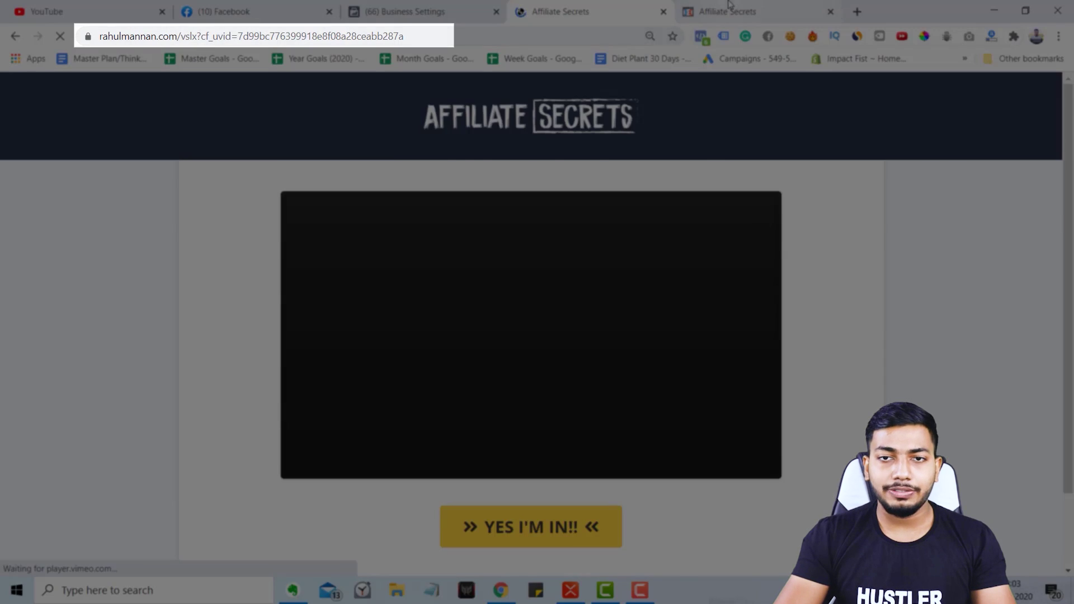
click(730, 7)
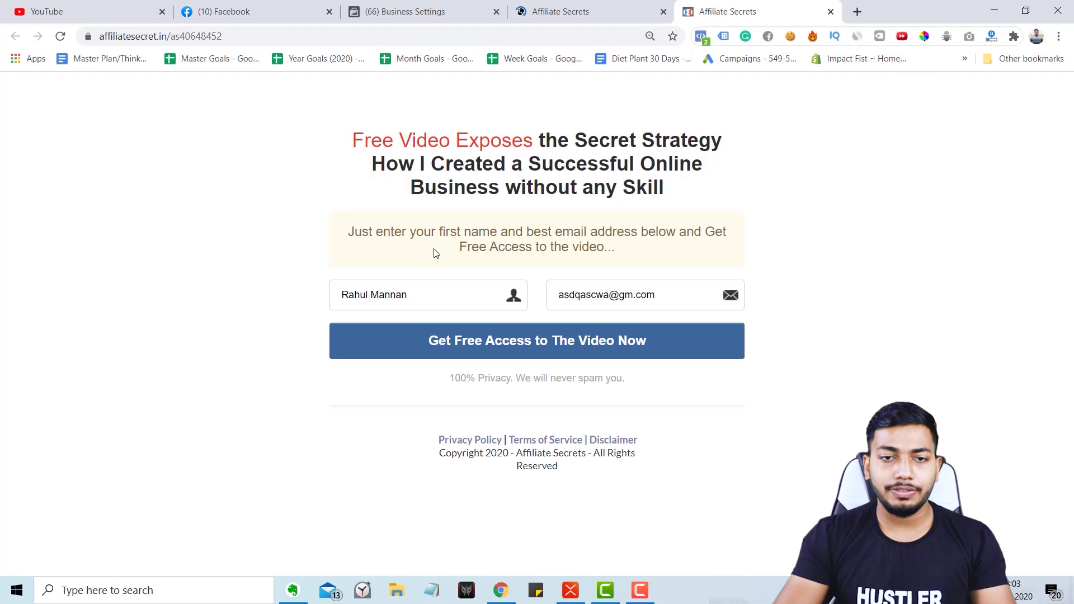
click(474, 334)
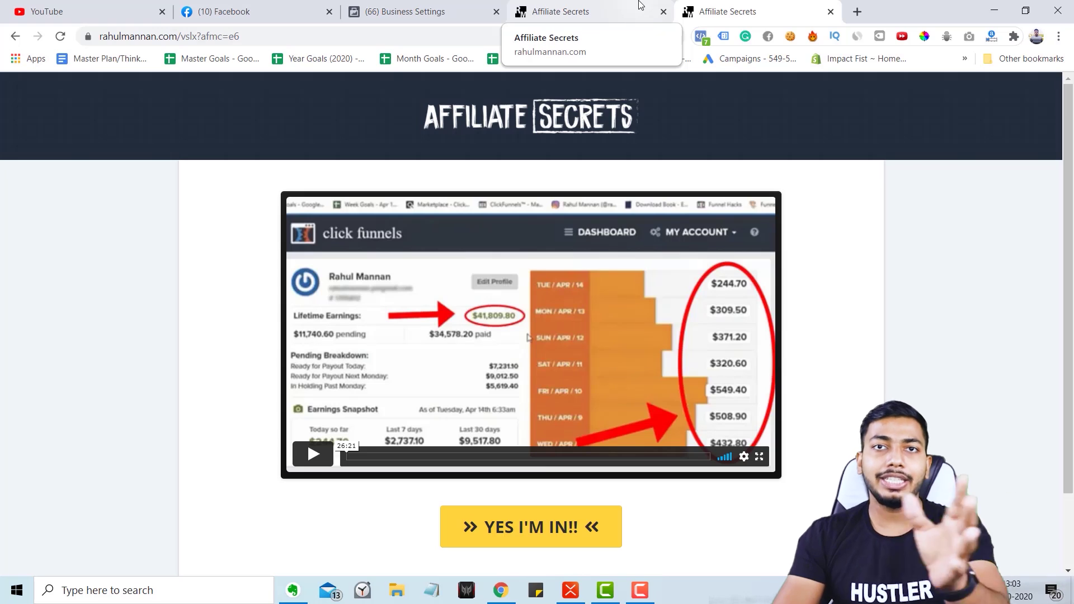
Compare the sales and opt-in pages and check the firing pixel with Facebook Pixel Helper.
click(641, 4)
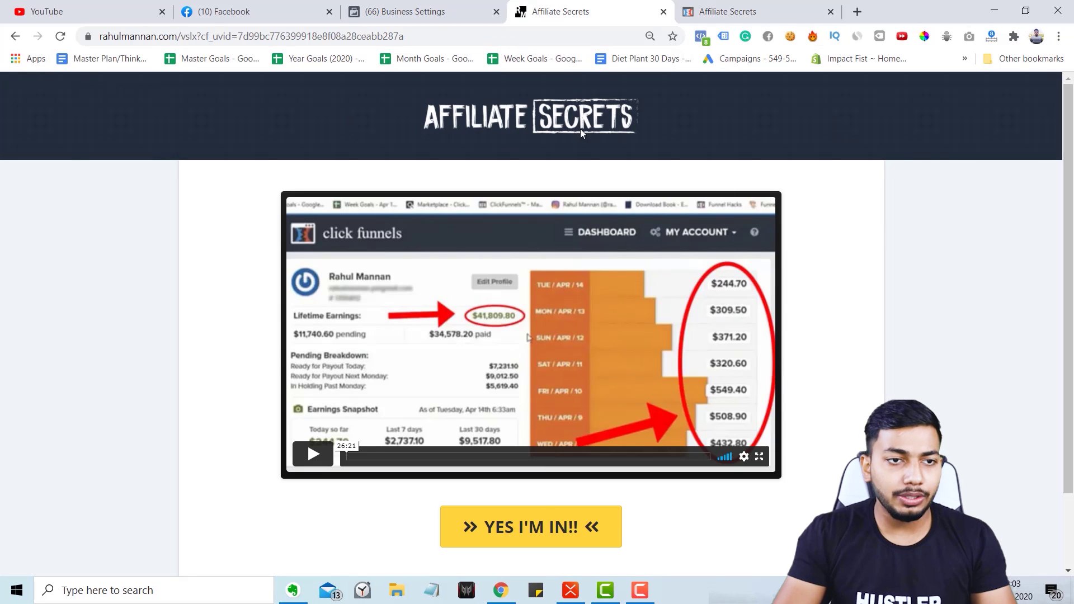
click(722, 10)
click(595, 7)
click(722, 7)
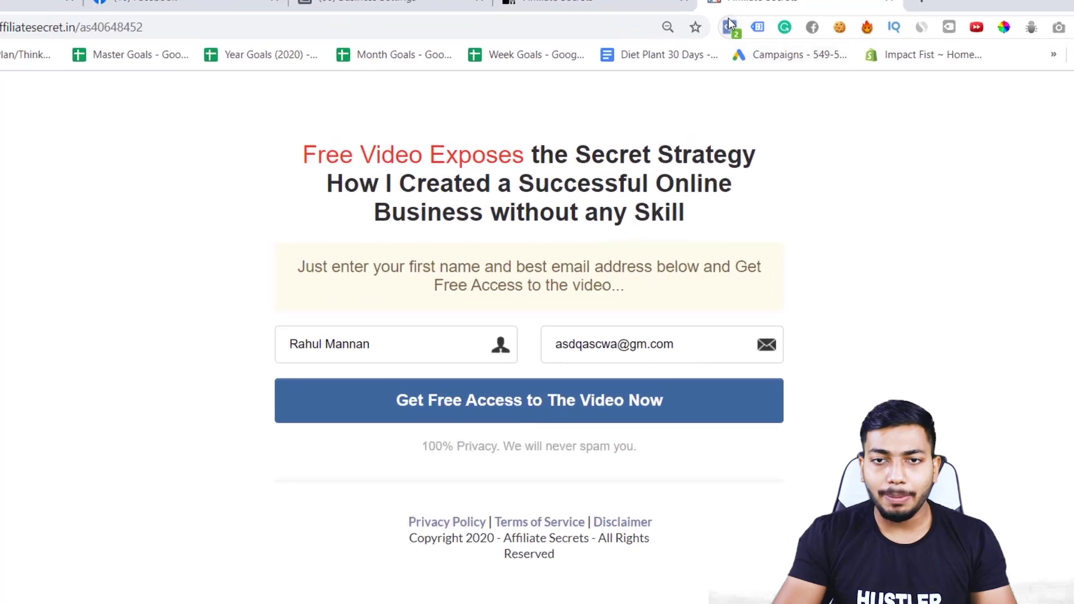
click(730, 25)
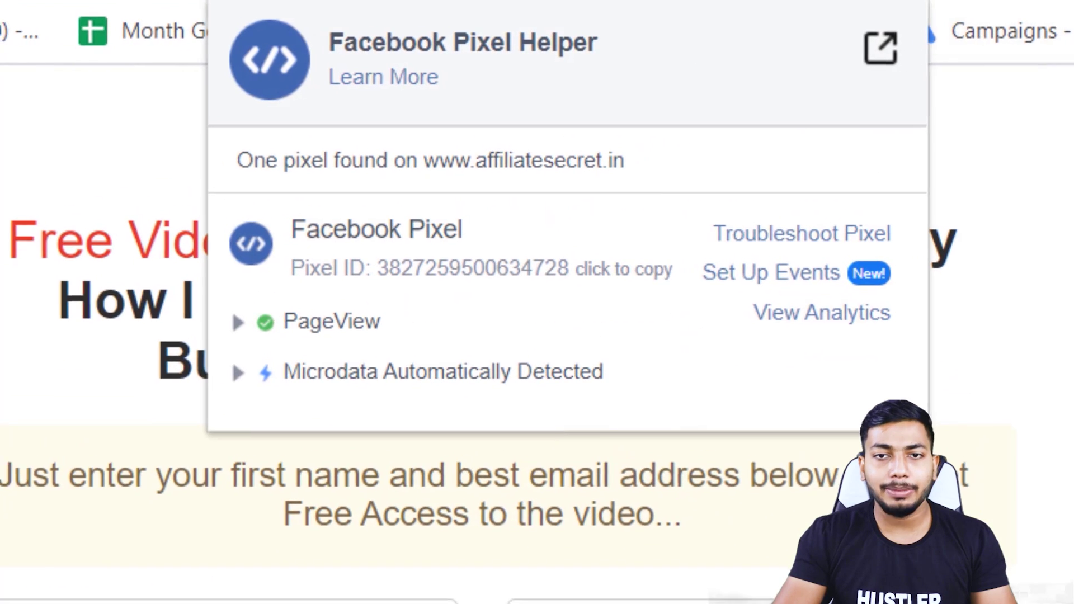
click(588, 11)
click(727, 11)
click(587, 11)
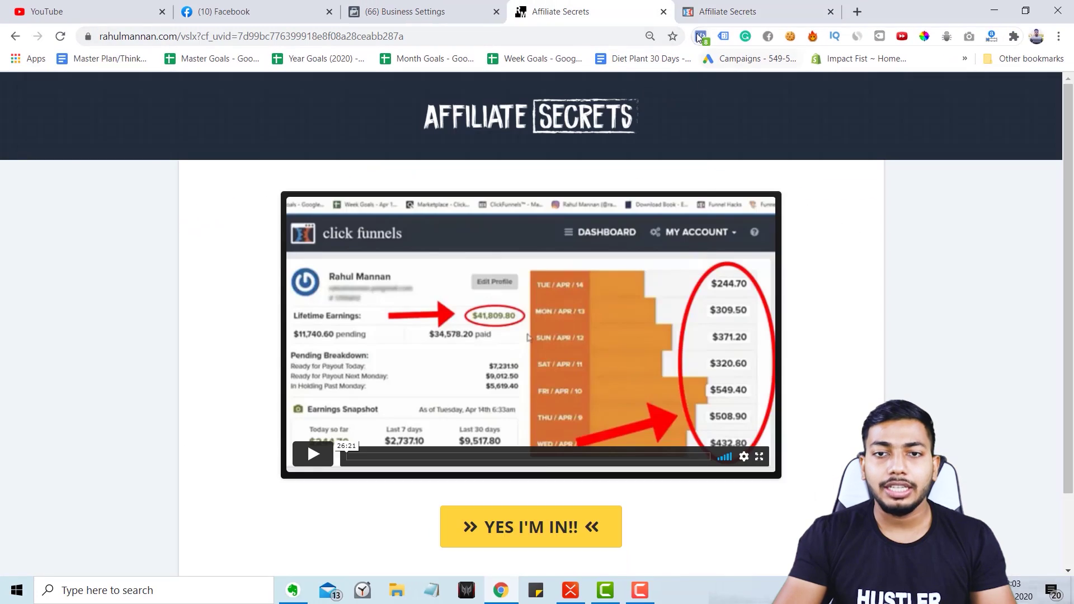
click(700, 37)
click(817, 145)
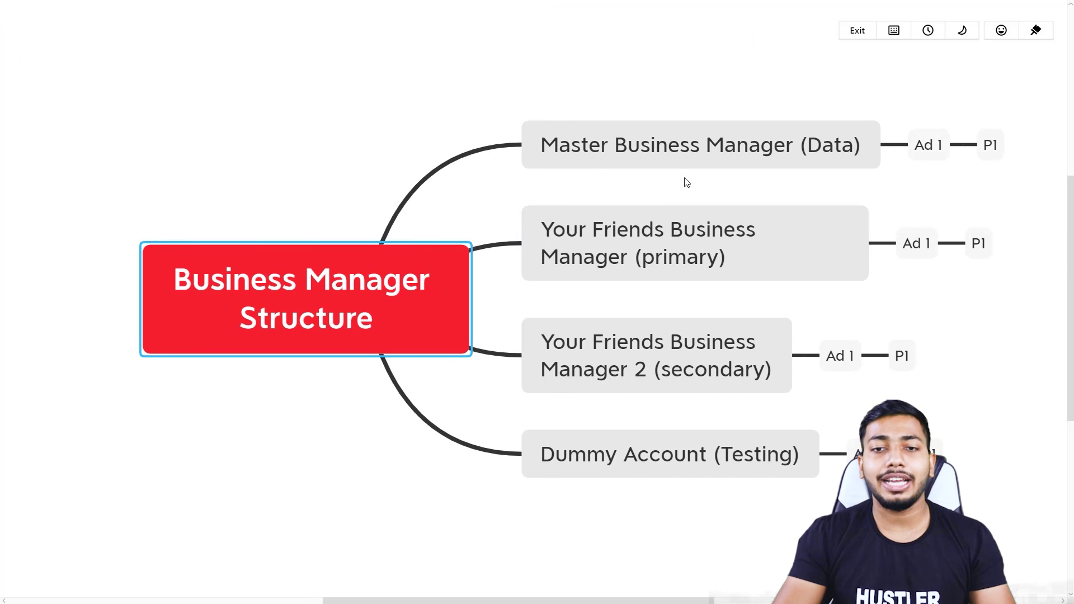
click(693, 246)
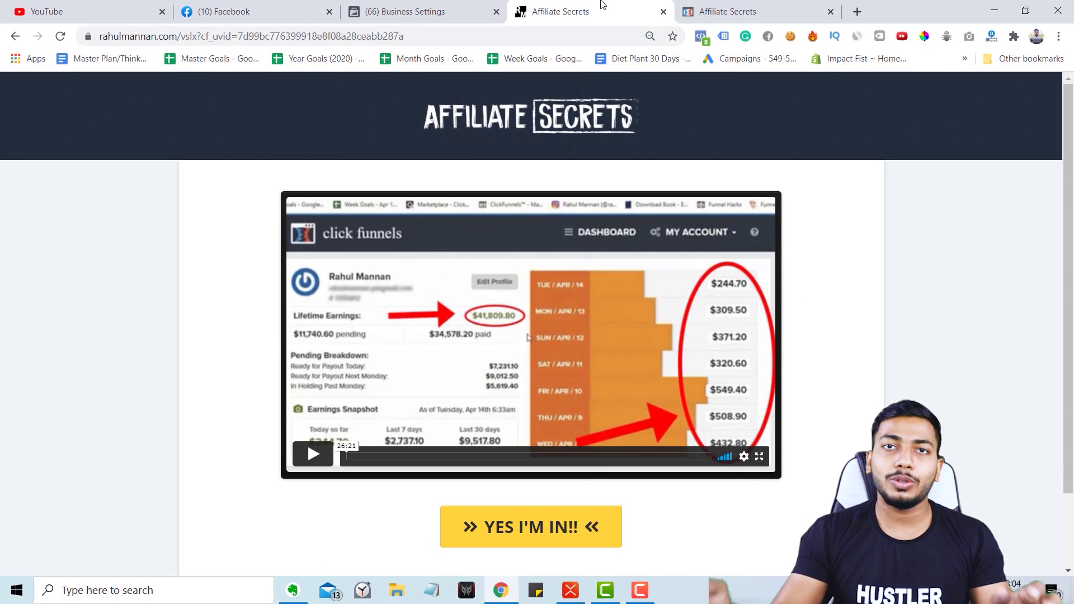
click(15, 36)
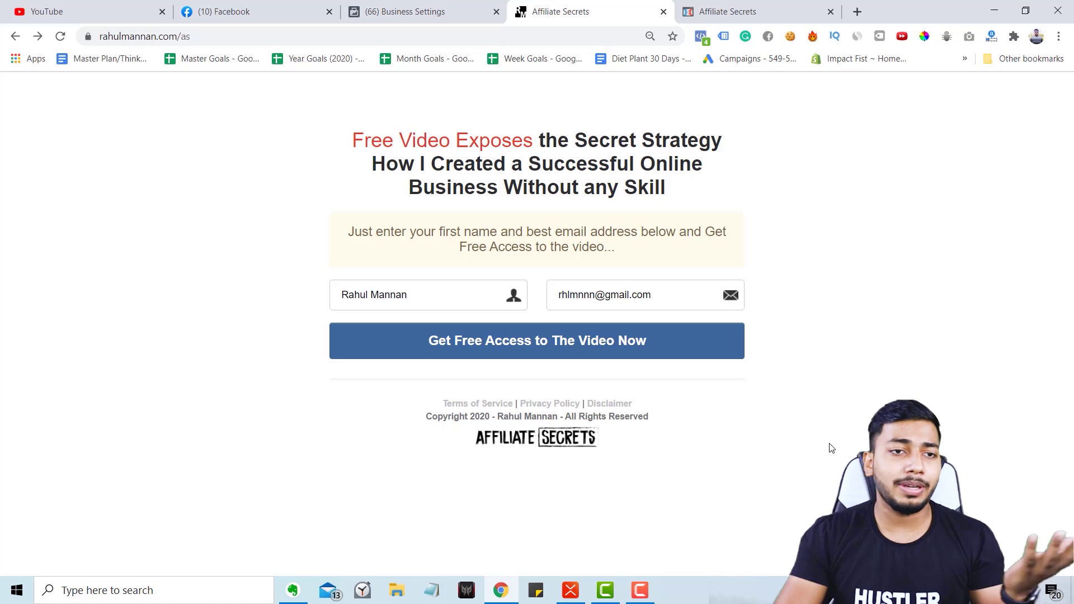
click(296, 5)
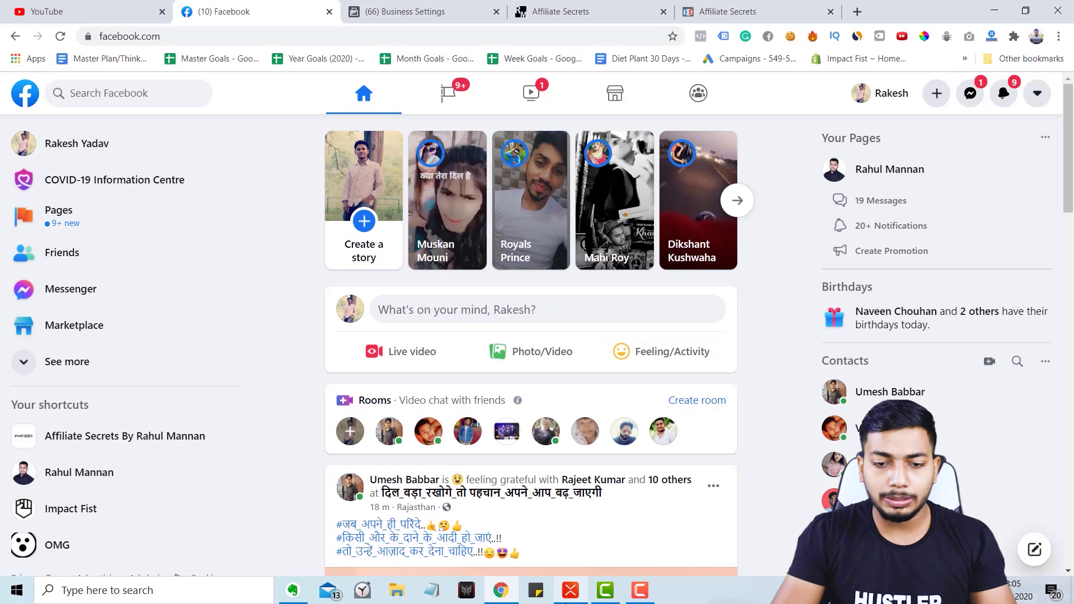
click(570, 590)
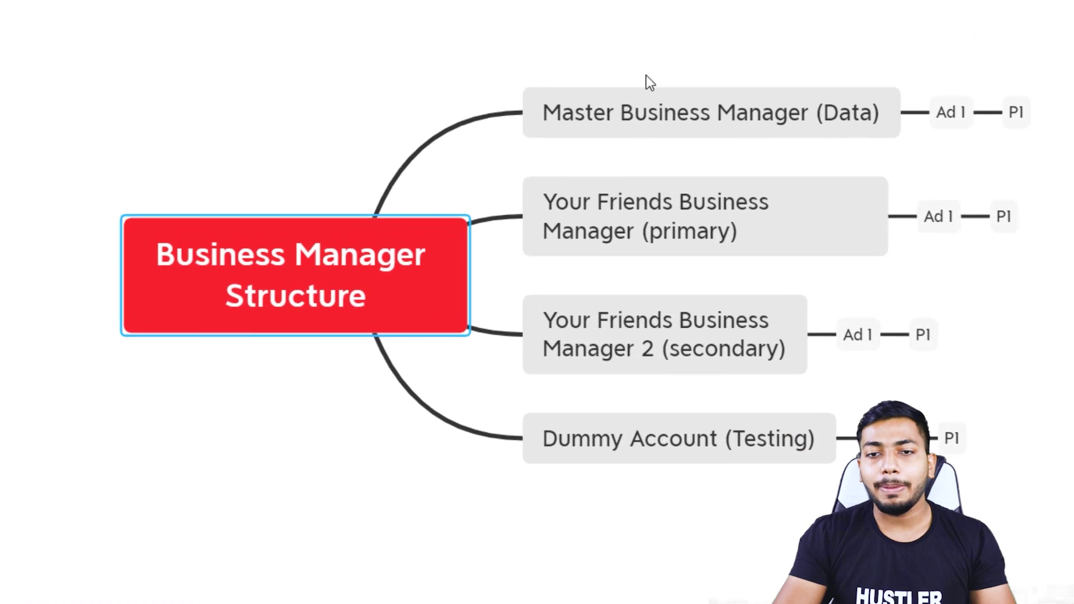
click(779, 198)
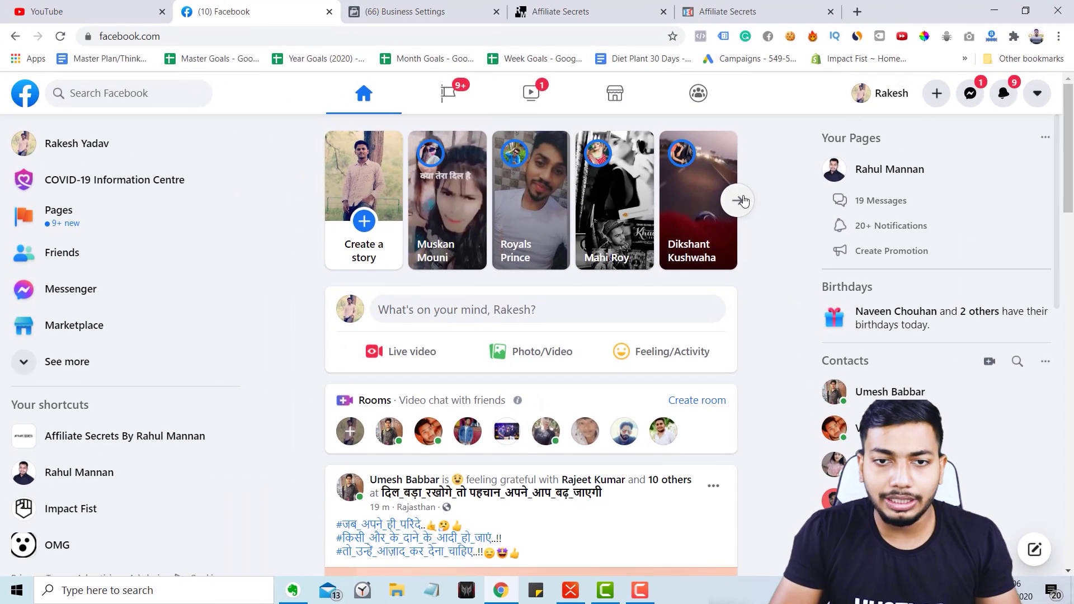
Open the Facebook business site, translate it to English and start creating a Business Manager account.
scroll(742, 200, down, 3)
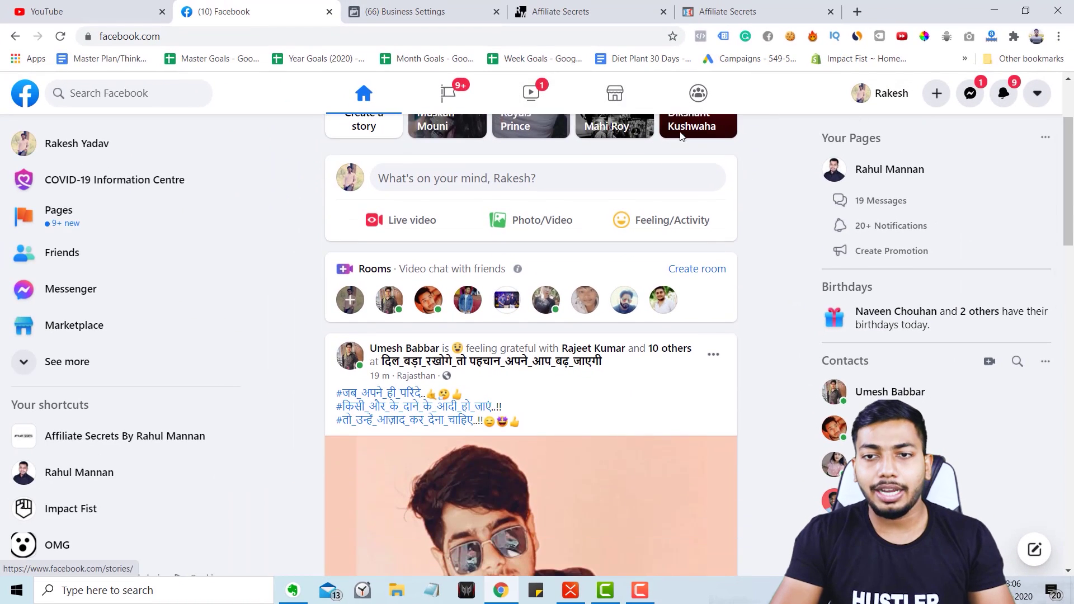
click(537, 37)
text(bu)
key(Return)
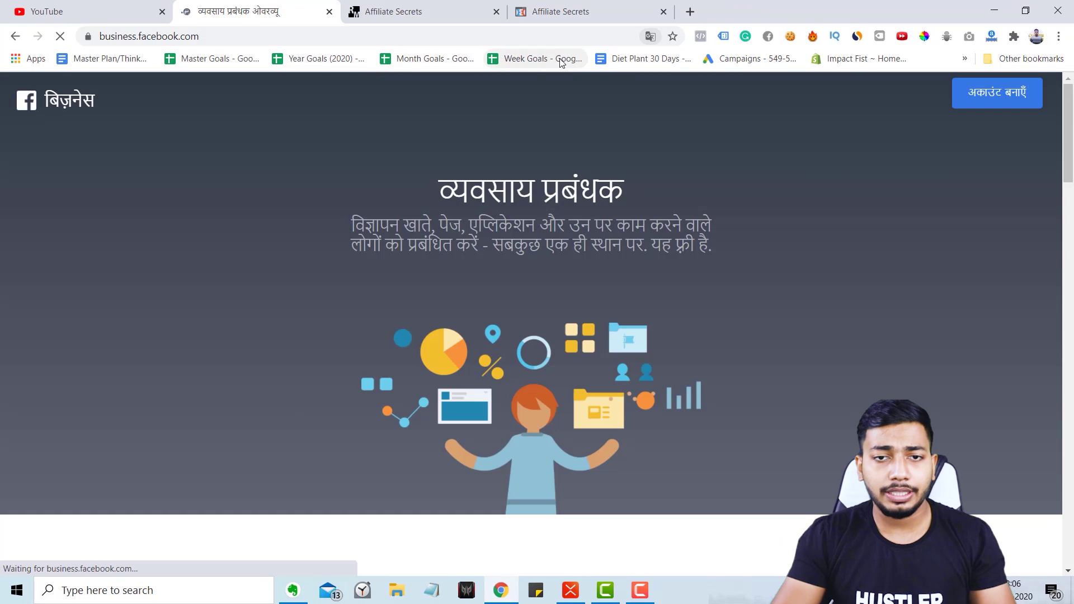
click(649, 37)
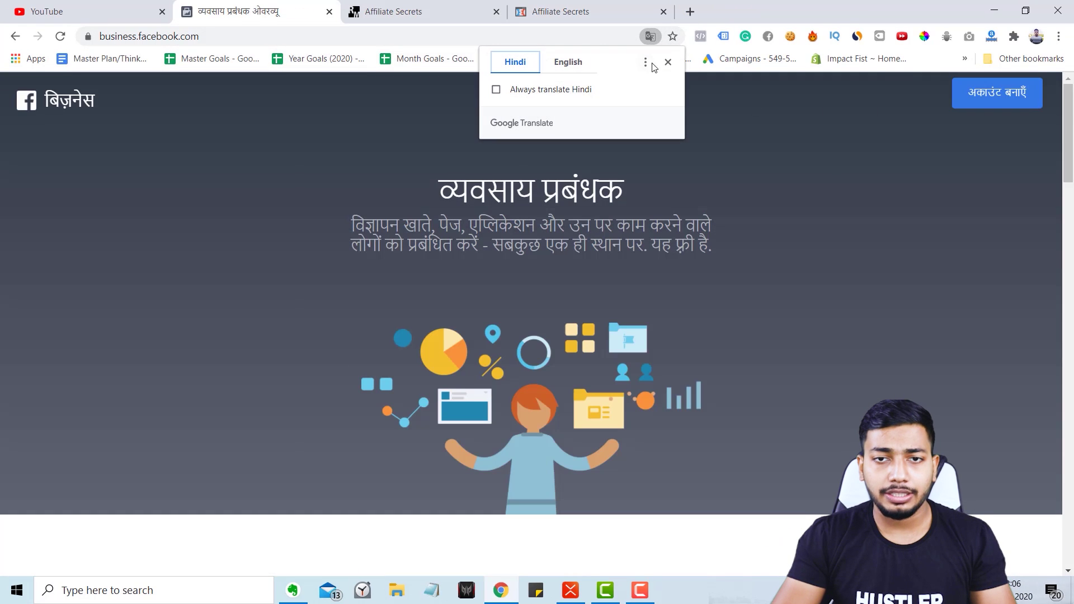
click(780, 219)
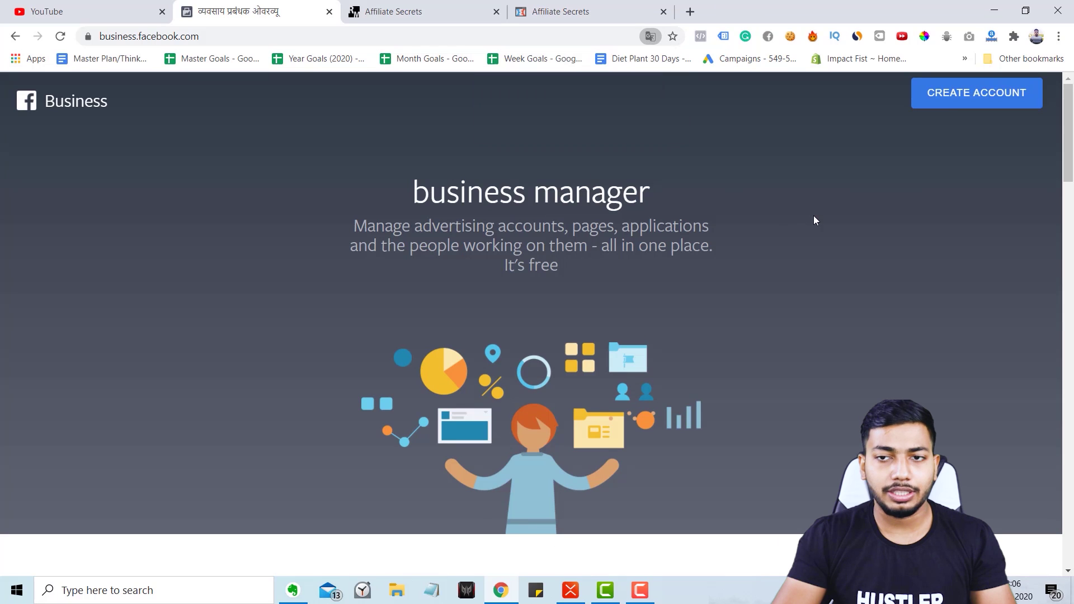
click(951, 101)
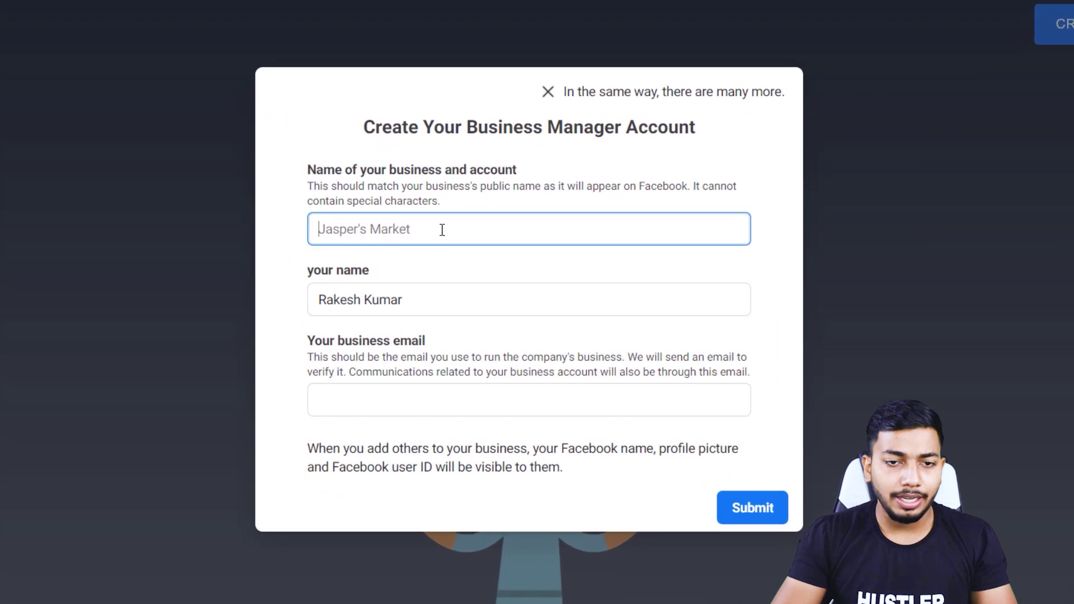
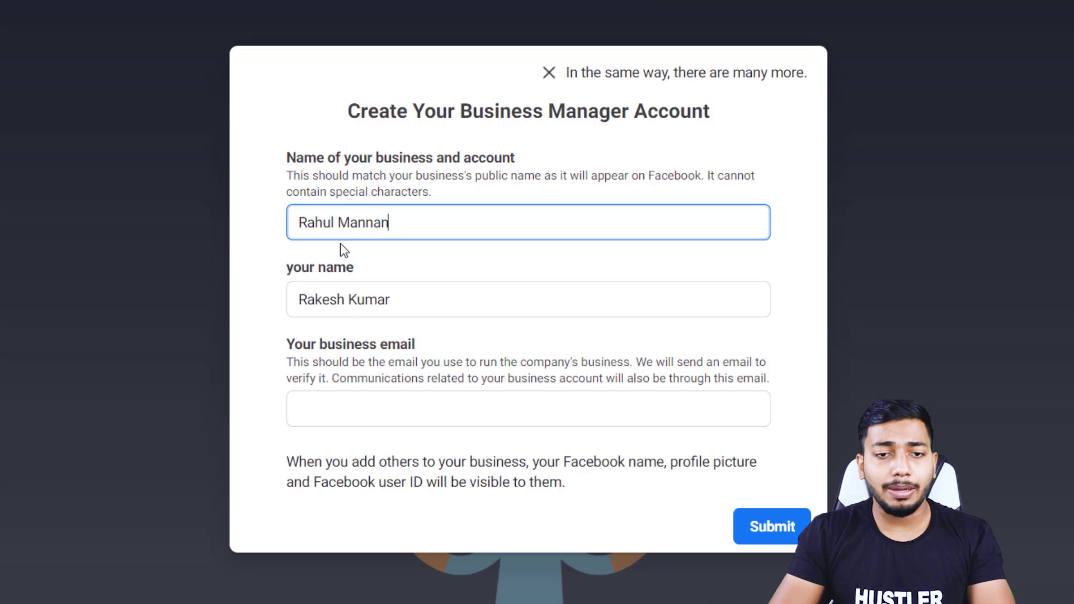
Paste in the full business name and business email, then submit the account details.
key(ctrl+a)
key(ctrl+c)
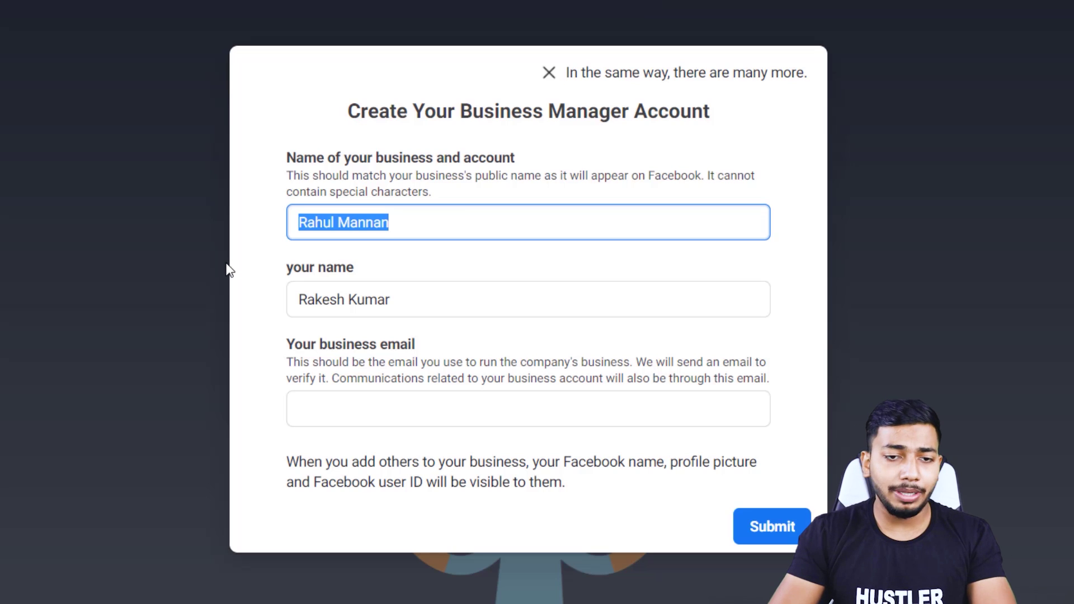
key(BackSpace)
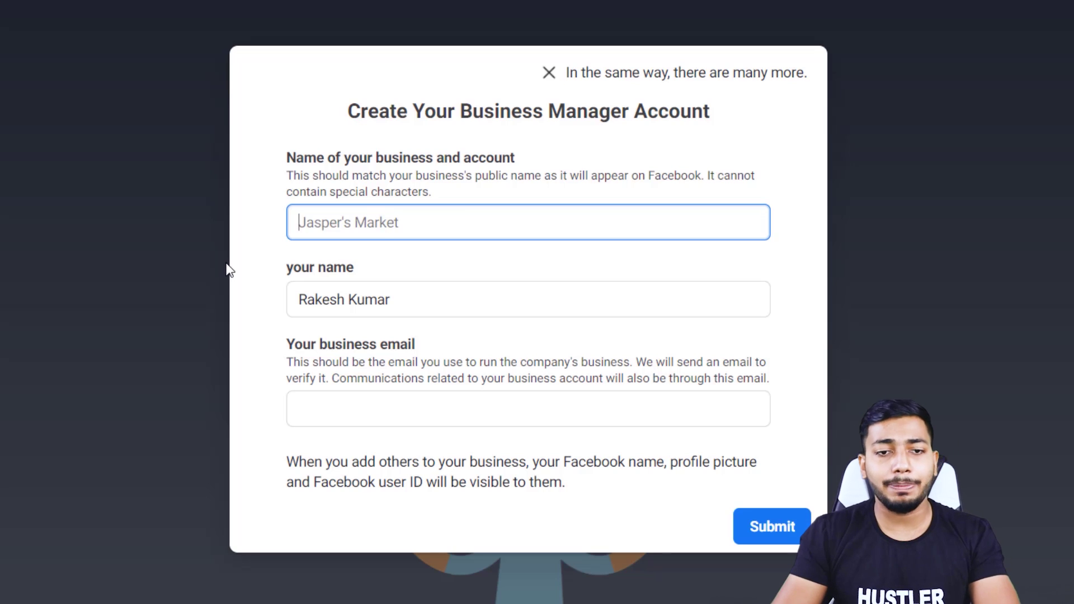
key(ctrl+v)
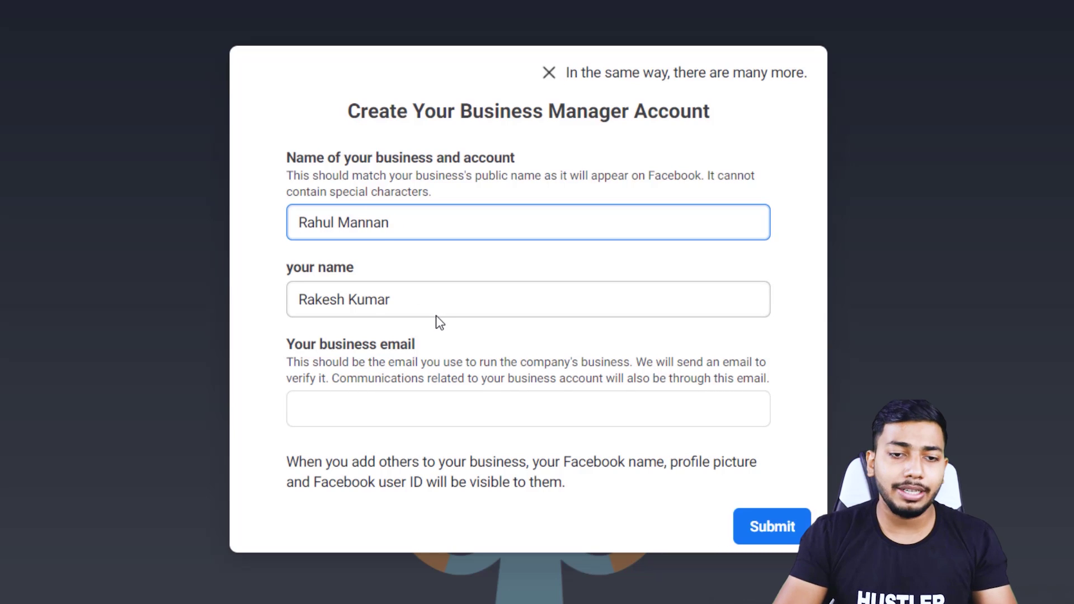
click(488, 402)
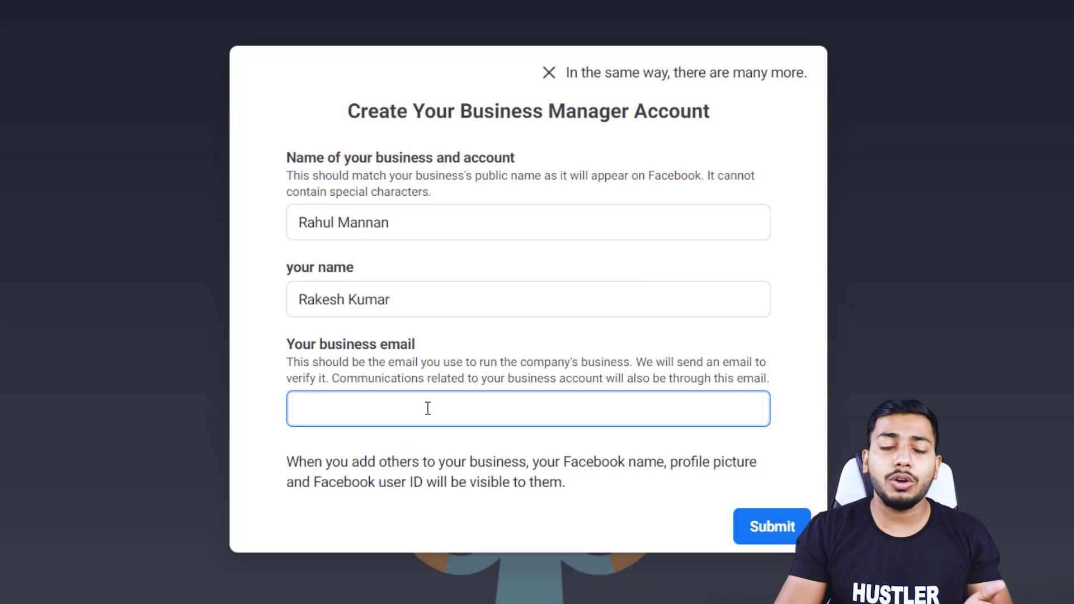
key(ctrl+v)
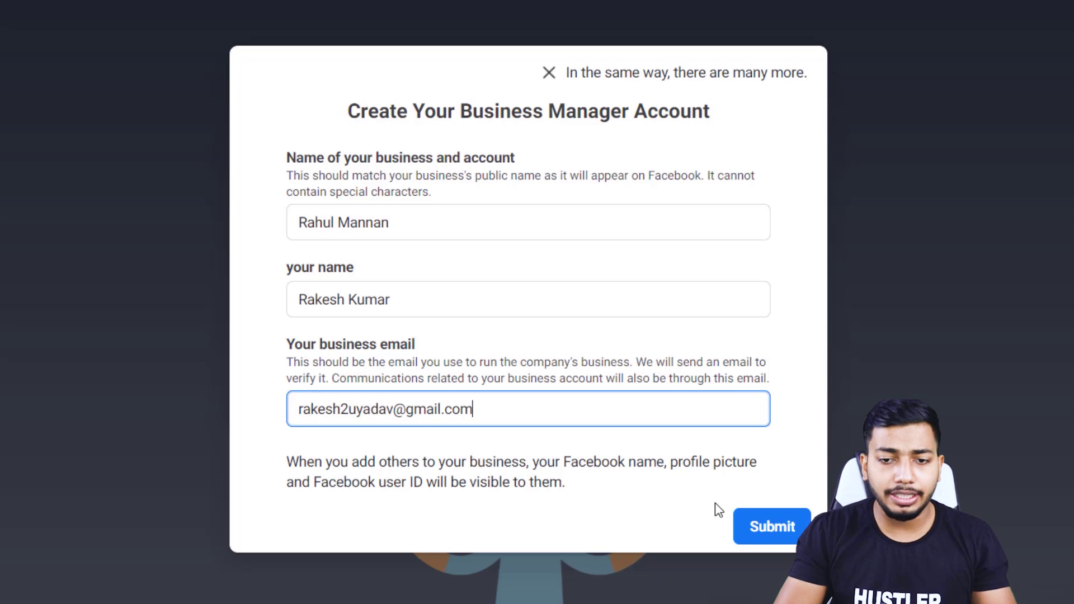
click(765, 532)
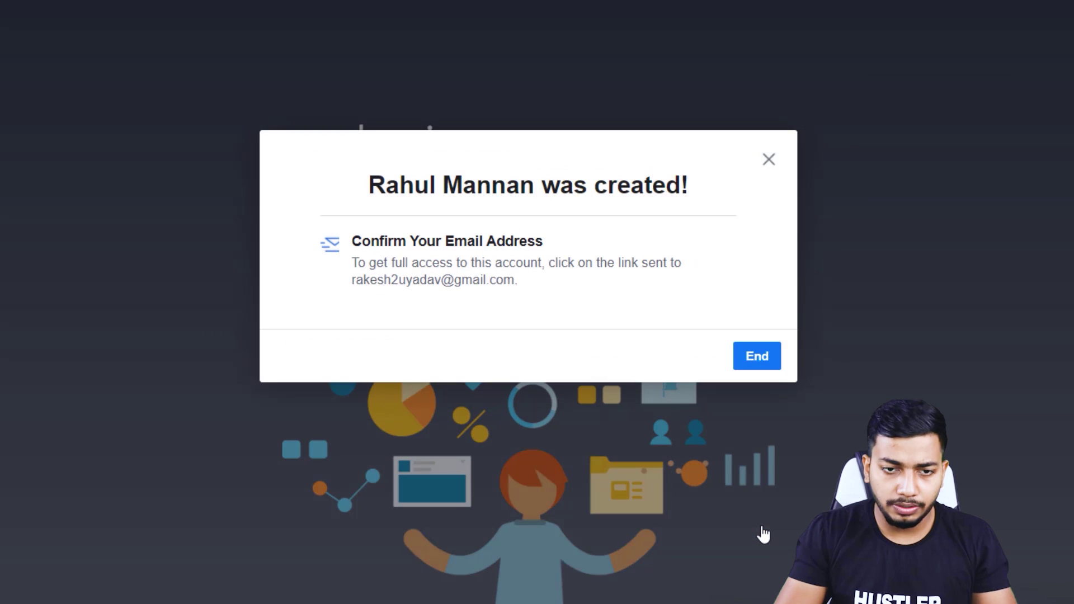
Dismiss the account-created dialog and switch to the Gmail inbox.
click(757, 359)
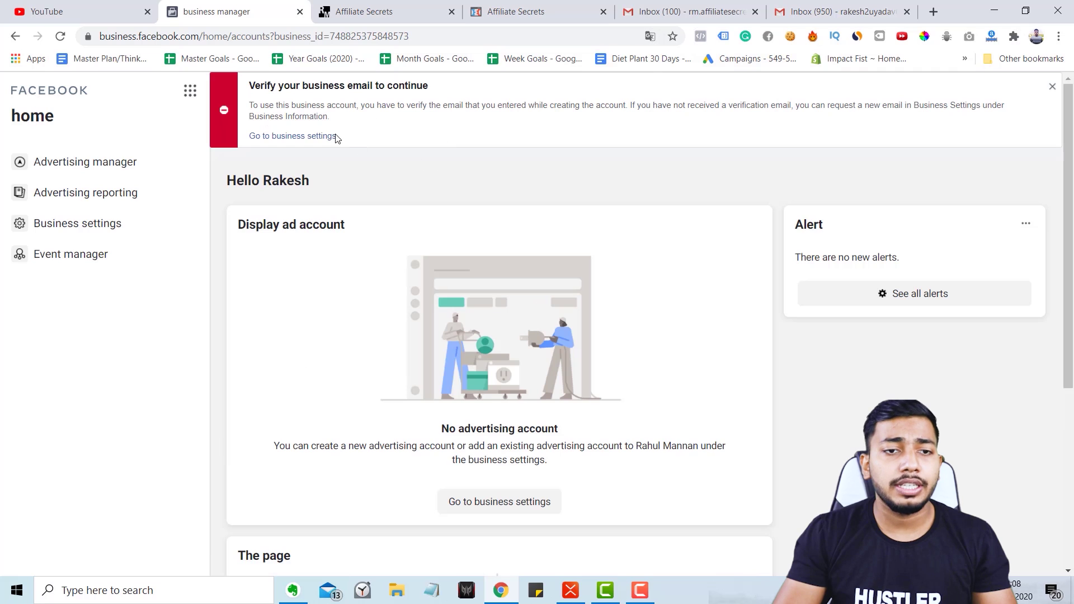
click(839, 11)
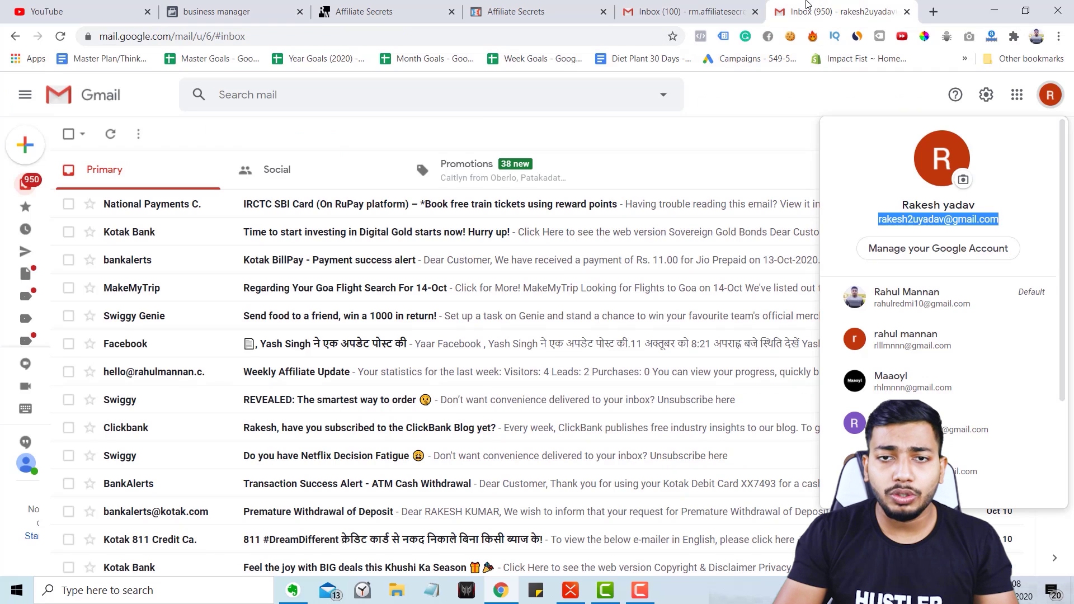
click(755, 12)
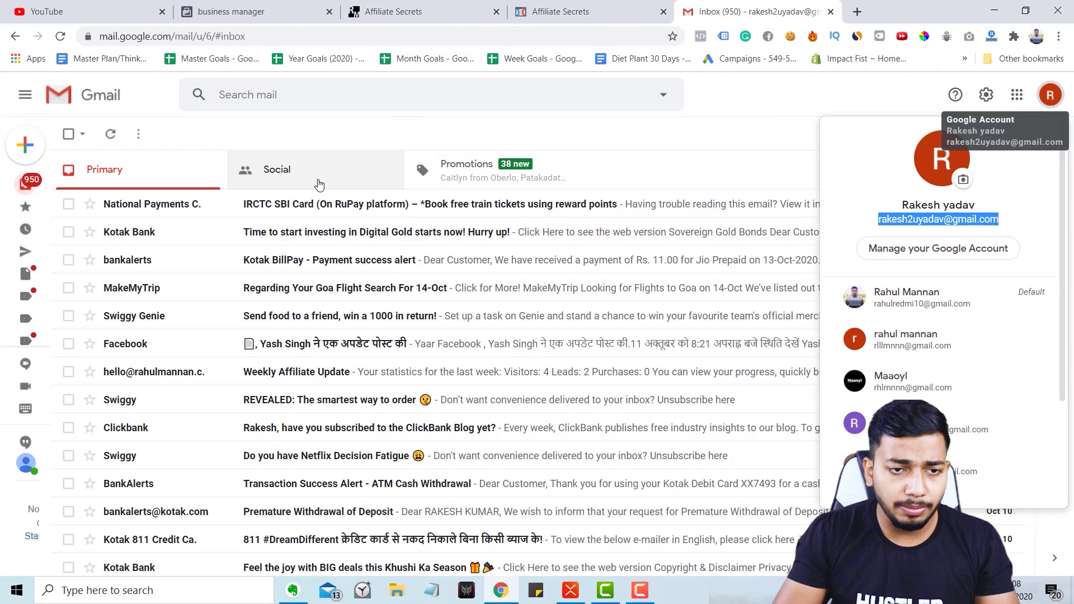
Find Facebook's 'Confirm your business email address' email under Social and click Confirm Now.
click(319, 183)
click(497, 173)
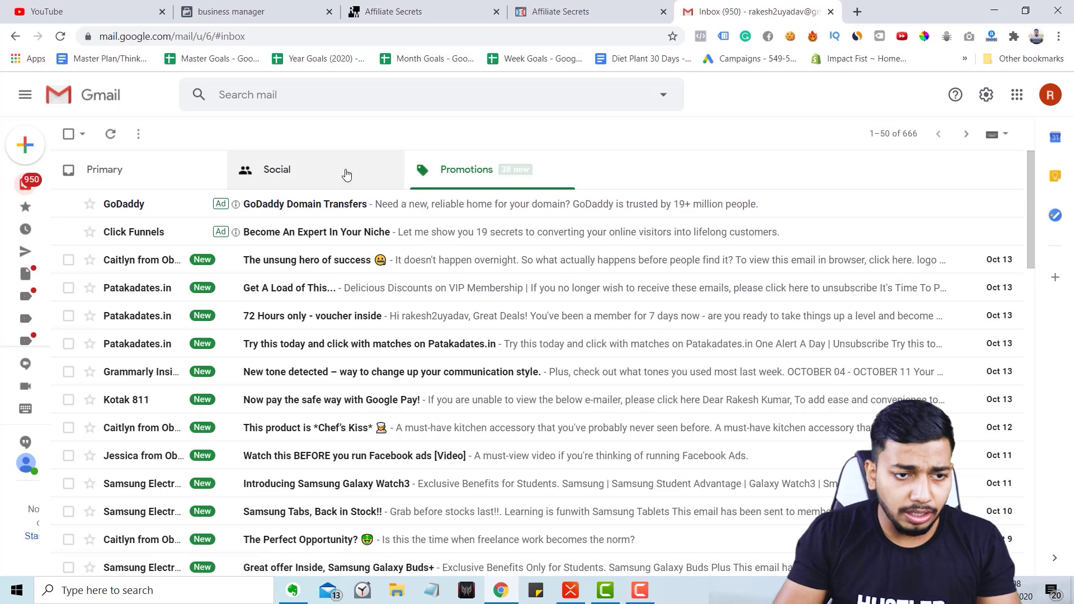
click(335, 174)
click(138, 176)
click(352, 163)
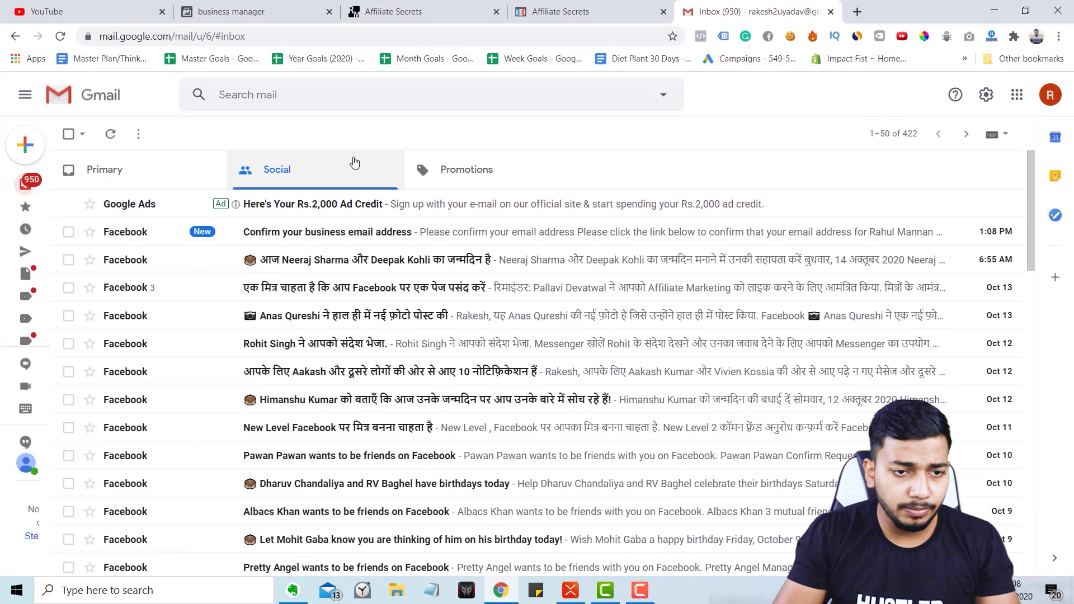
click(322, 241)
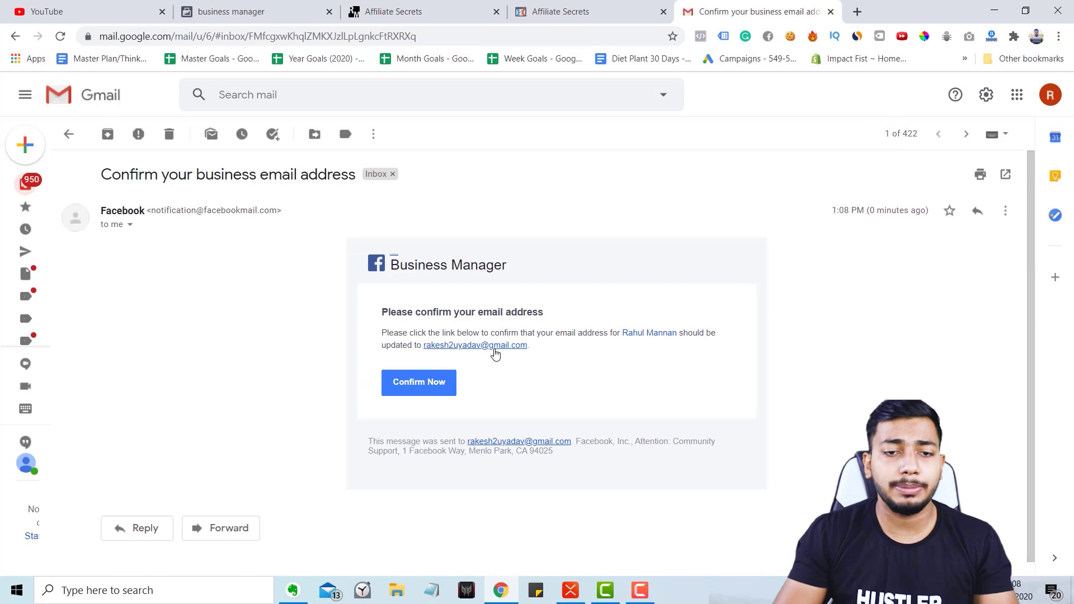
click(426, 385)
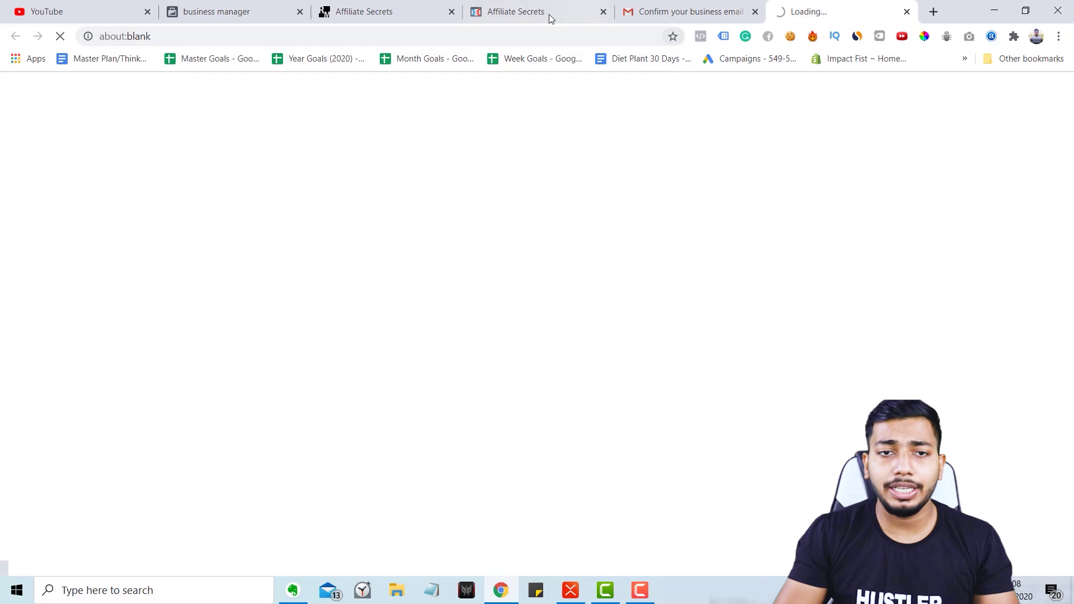
click(269, 13)
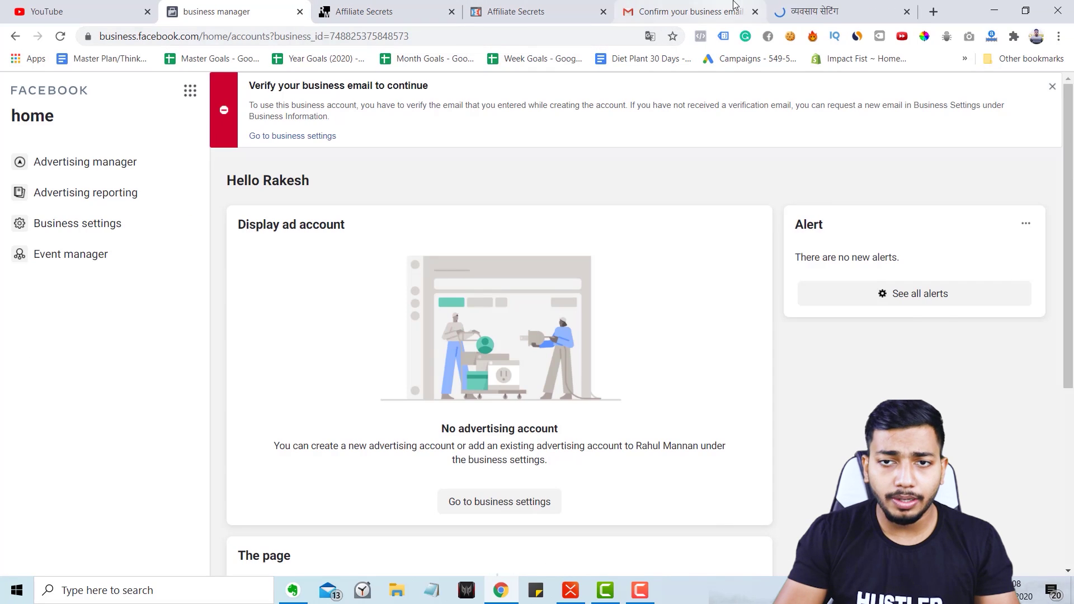
Switch to the new Business settings tab and translate it from Hindi into English.
click(823, 12)
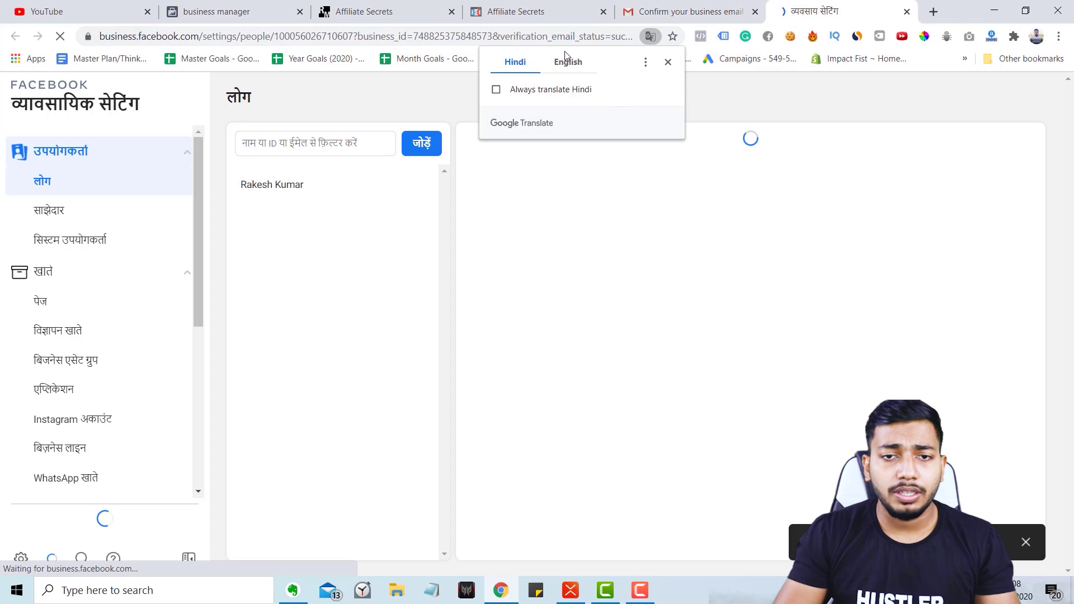
click(567, 61)
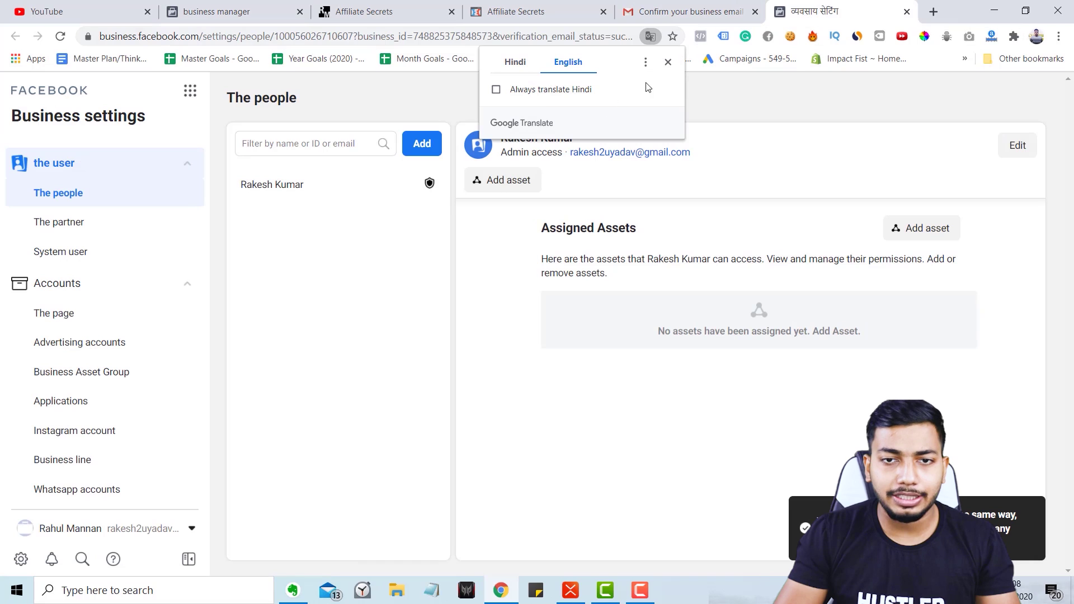
click(668, 64)
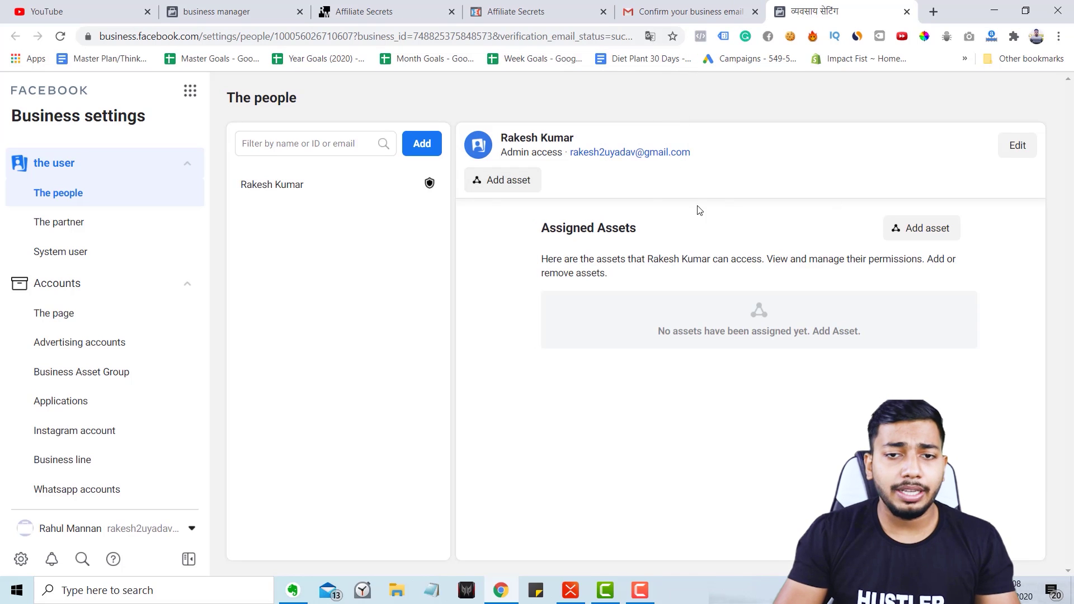
Review the People, Pages and Ad accounts sections, which have no assets yet.
click(297, 196)
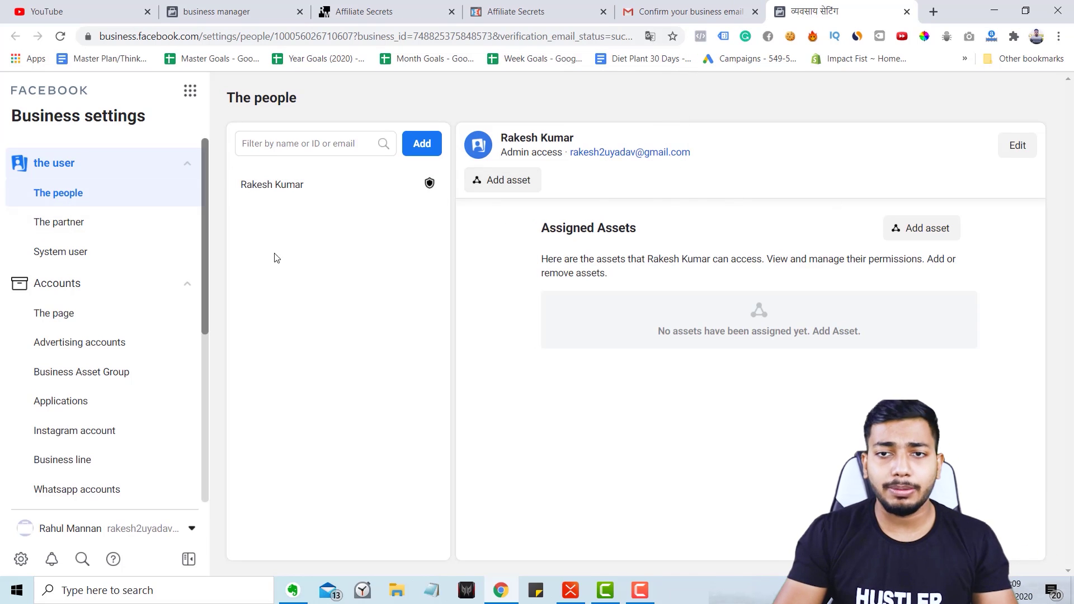
scroll(154, 271, down, 1)
scroll(112, 249, up, 1)
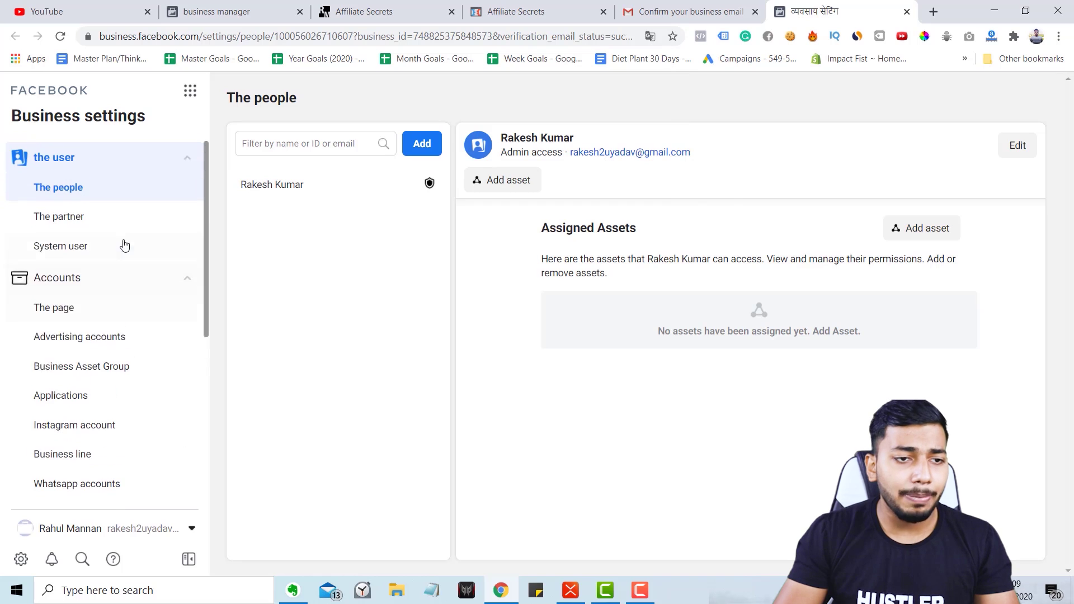
click(92, 320)
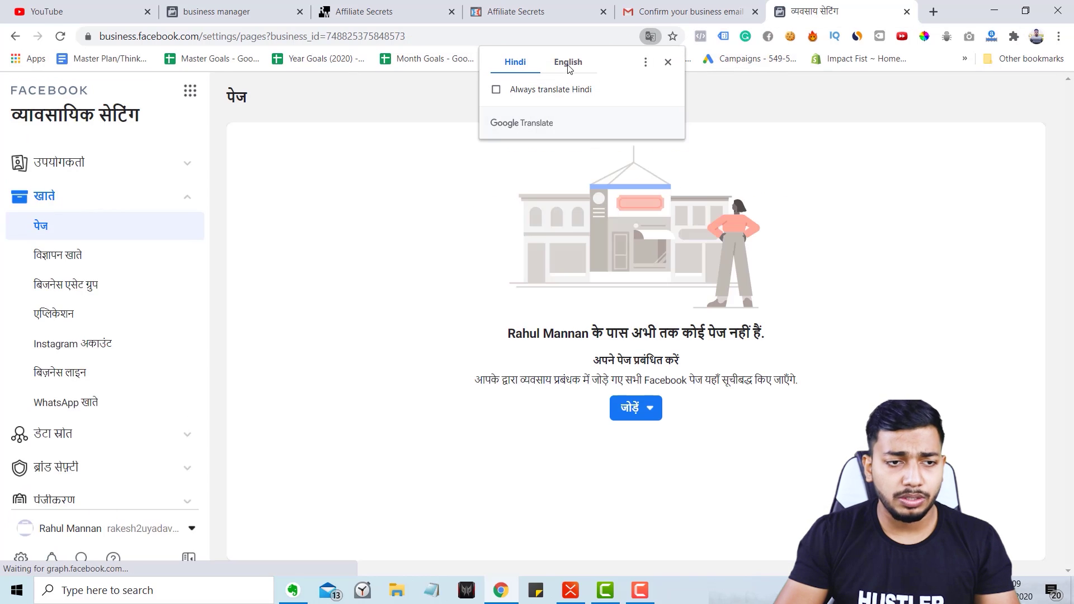
scroll(149, 312, down, 2)
scroll(149, 312, up, 2)
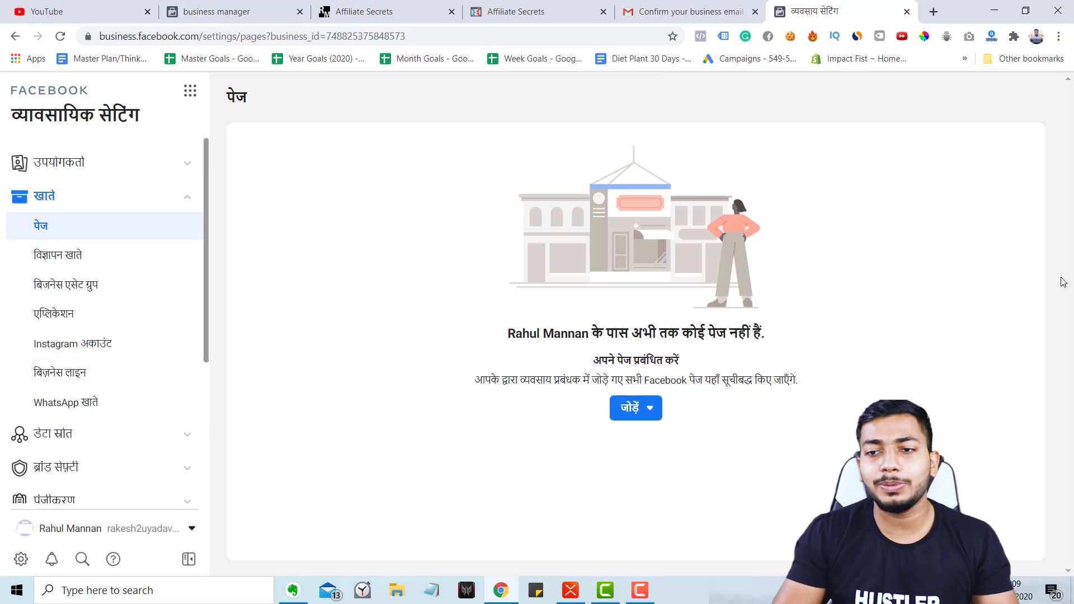
click(147, 257)
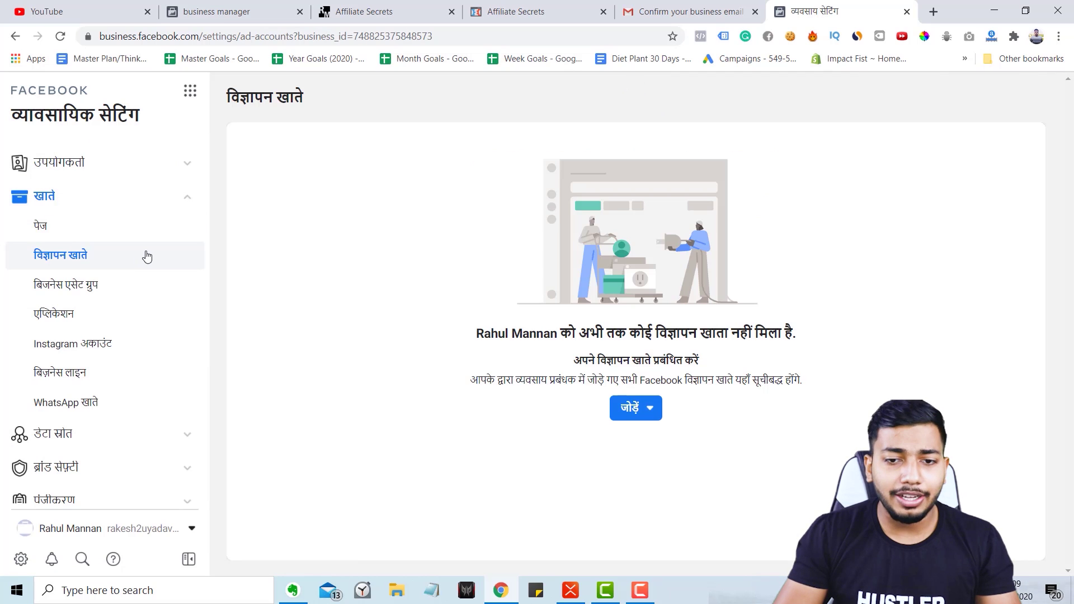
Review the Pages Add options, then switch Facebook to English and close the language settings tab.
click(134, 224)
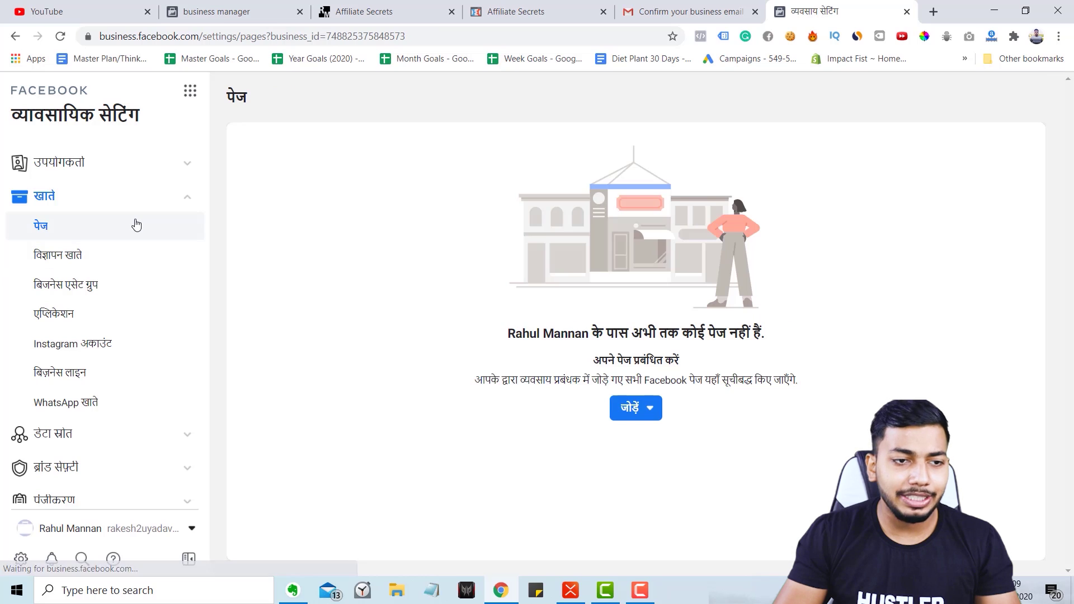
click(647, 415)
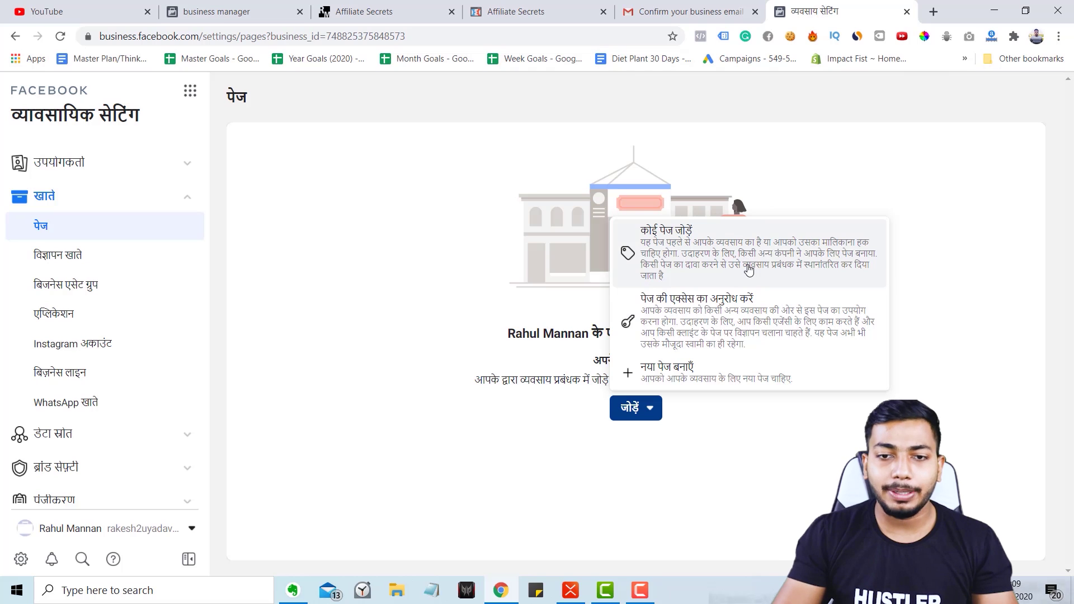
key(Escape)
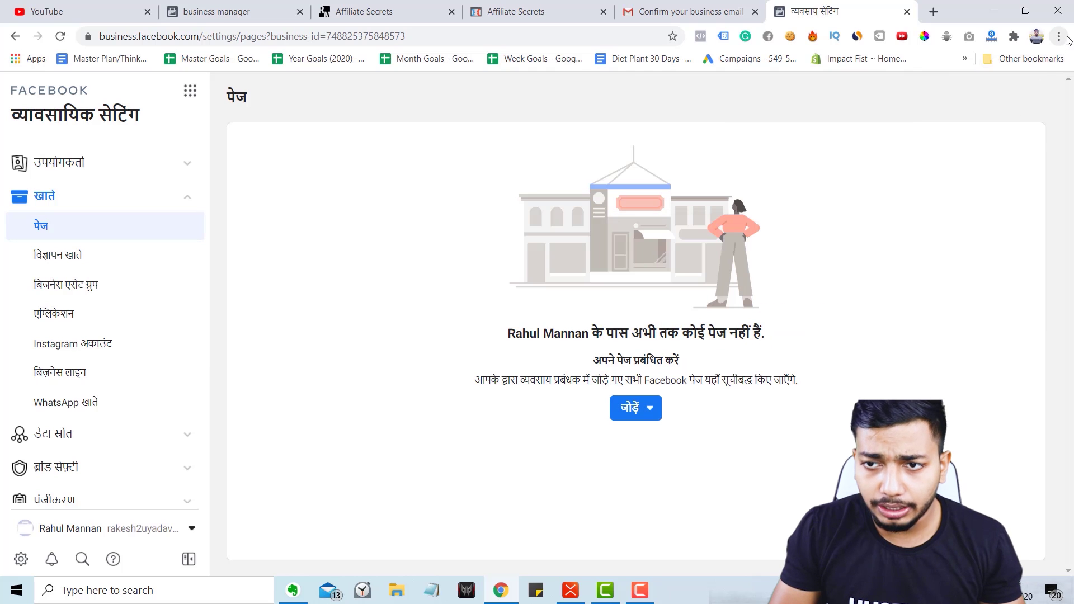
click(1060, 37)
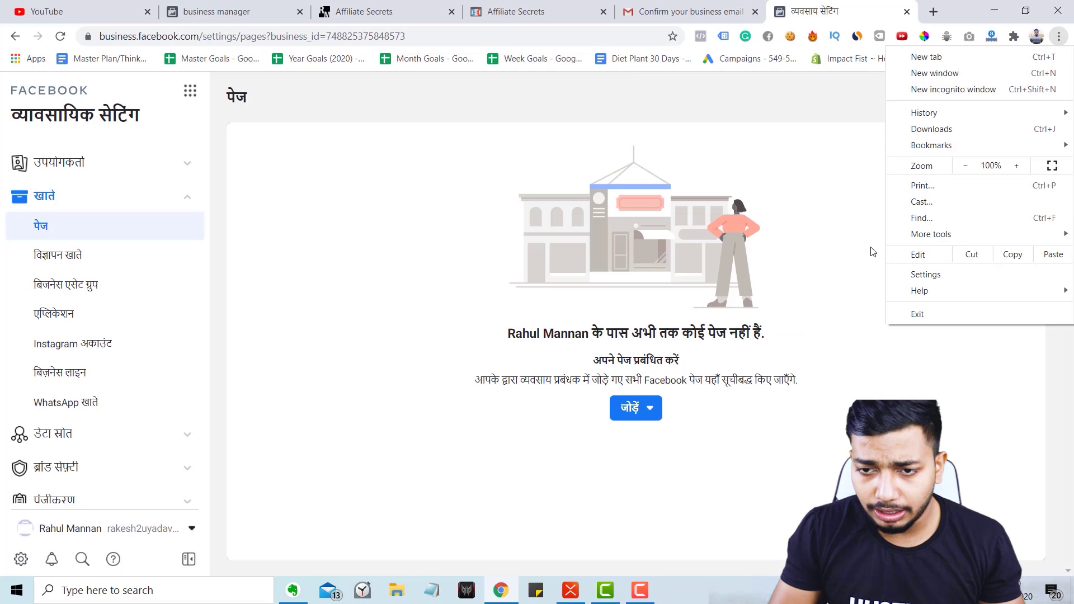
click(731, 171)
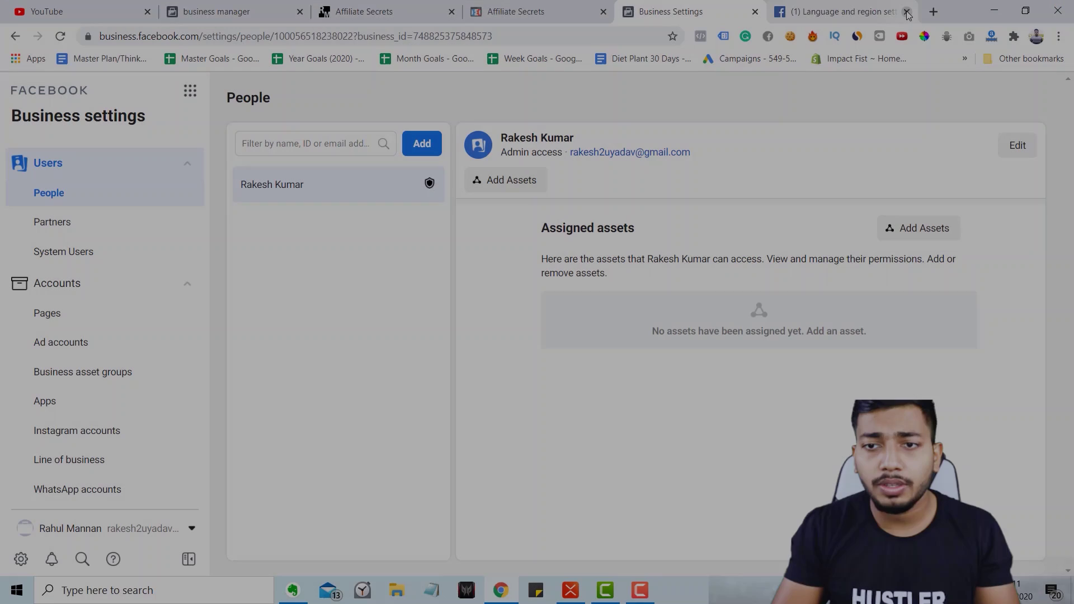
click(907, 12)
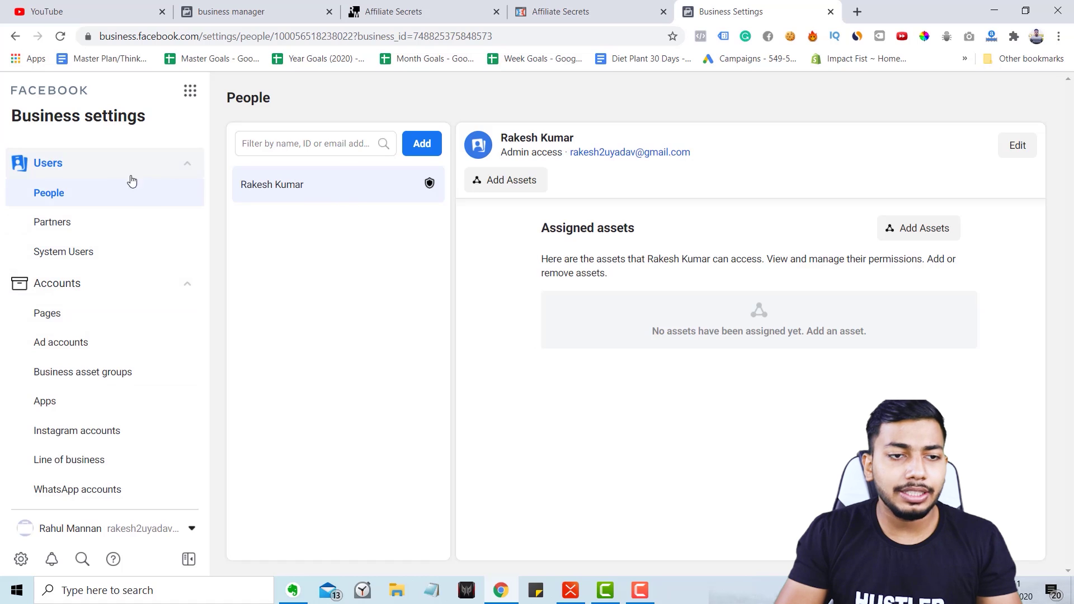
In Partners, start a request for assets from a partner.
click(69, 224)
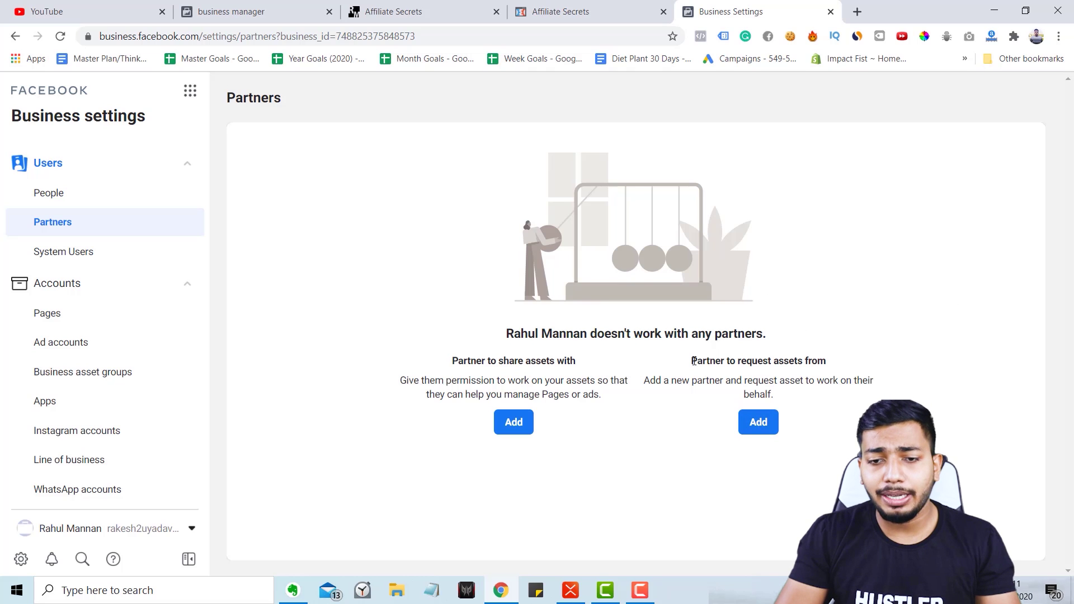
drag(693, 362, 847, 365)
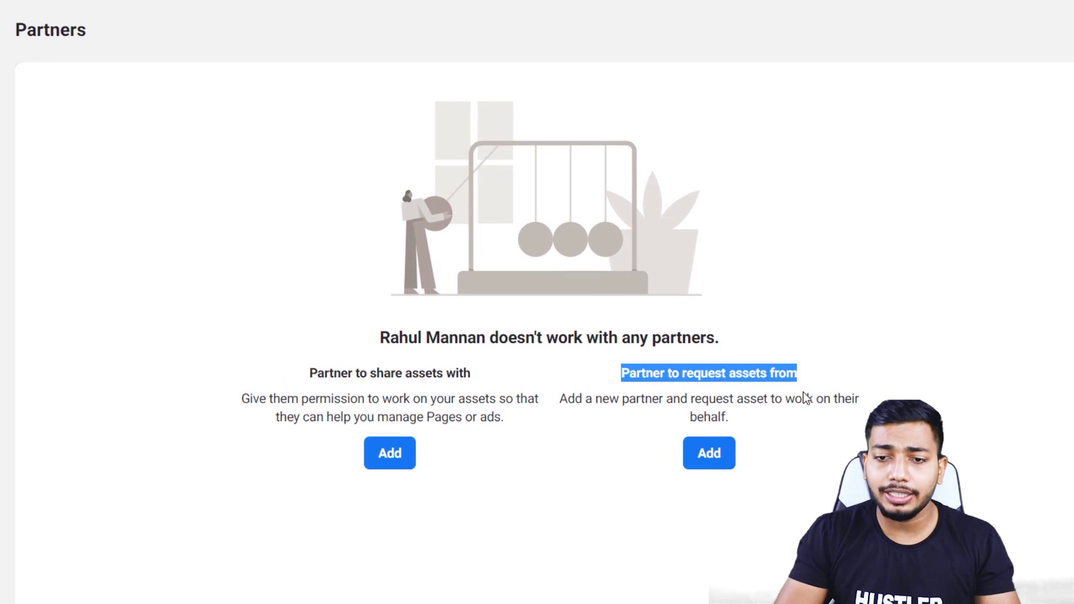
click(705, 465)
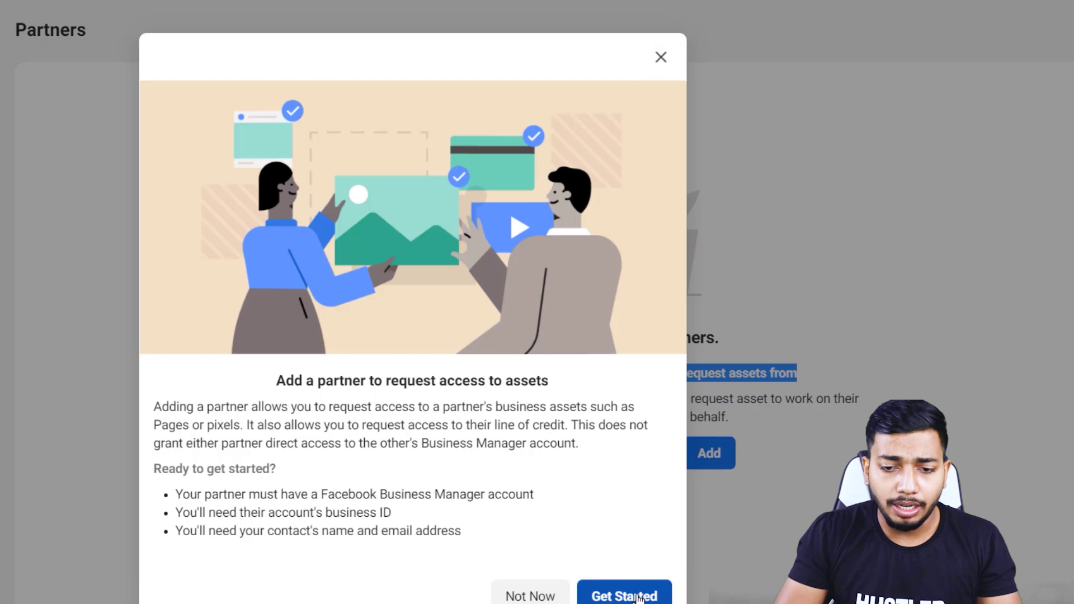
click(624, 596)
Review the partner fields and both role dropdowns, then close the form without choosing roles.
click(308, 214)
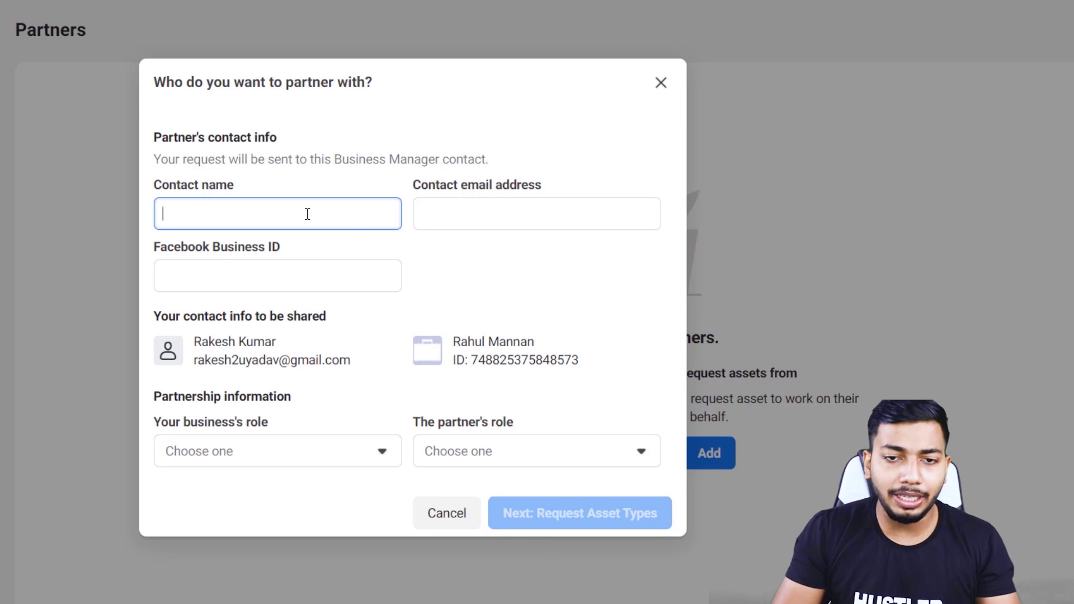
click(486, 220)
click(299, 272)
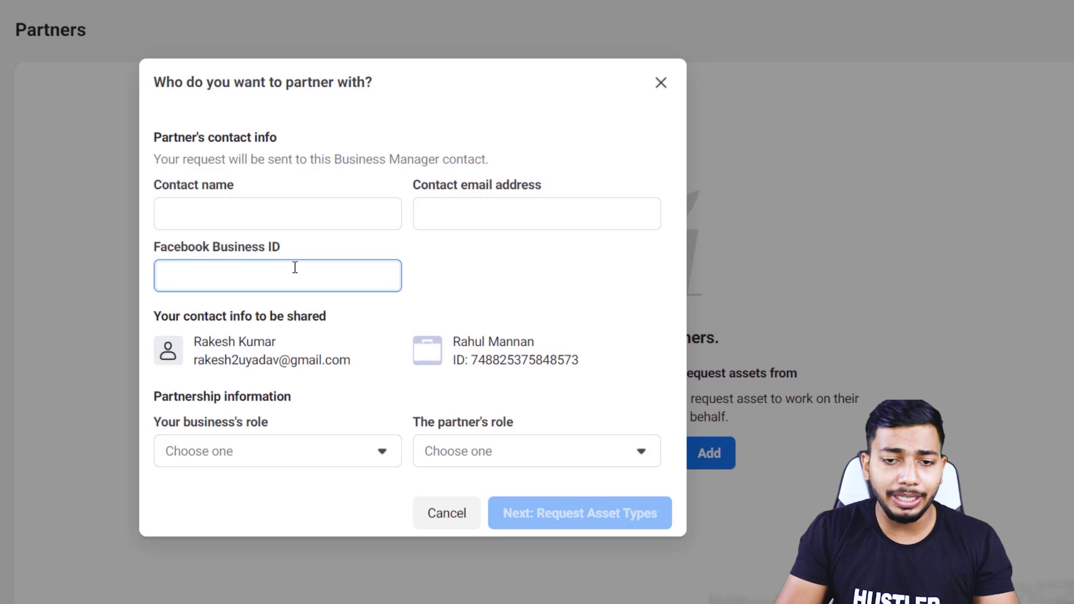
click(297, 458)
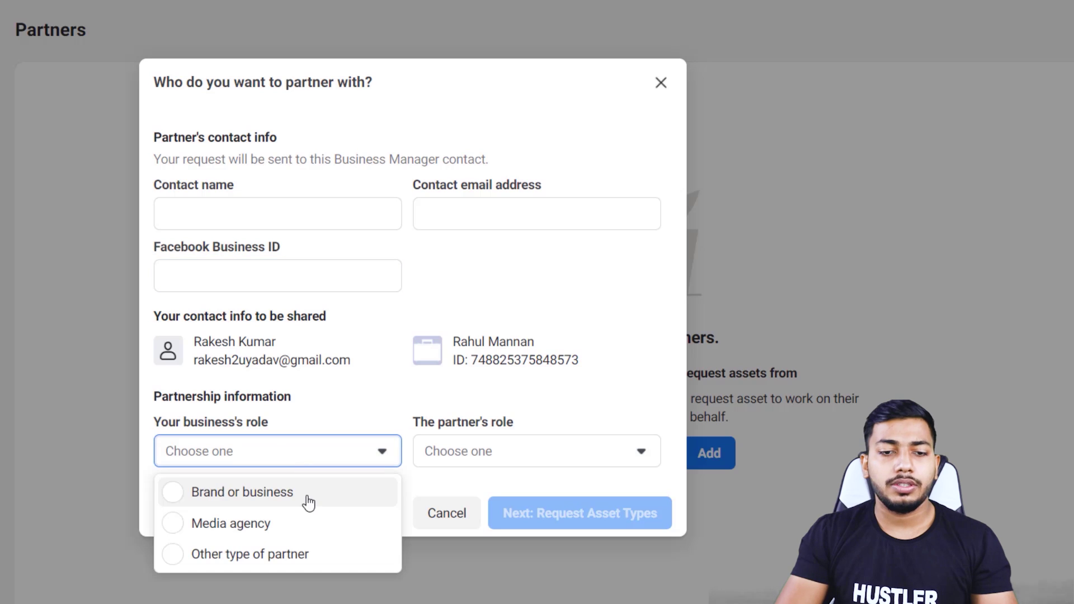
click(490, 456)
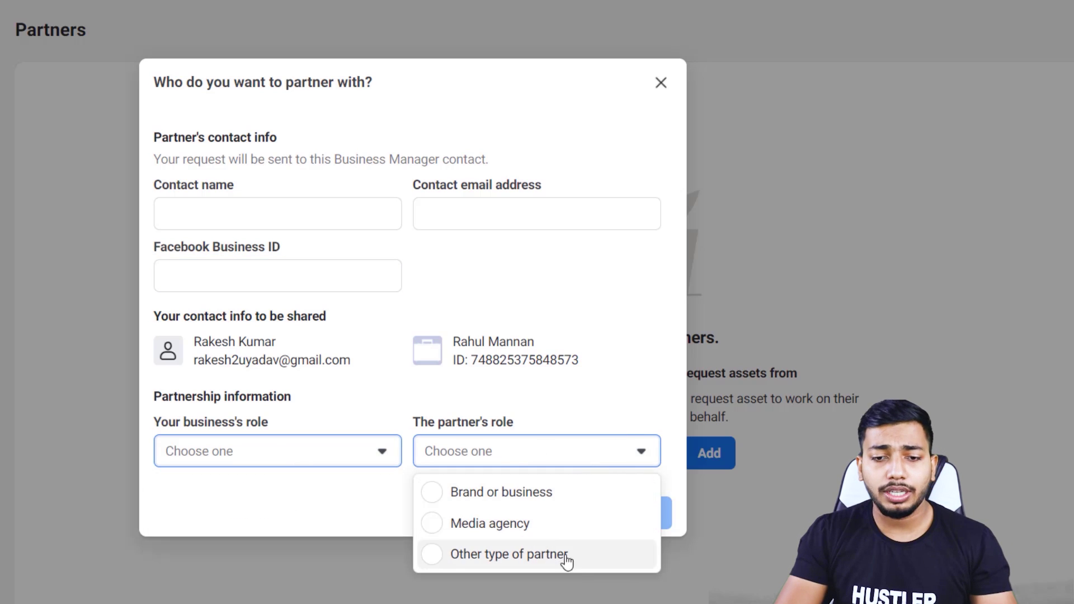
key(Escape)
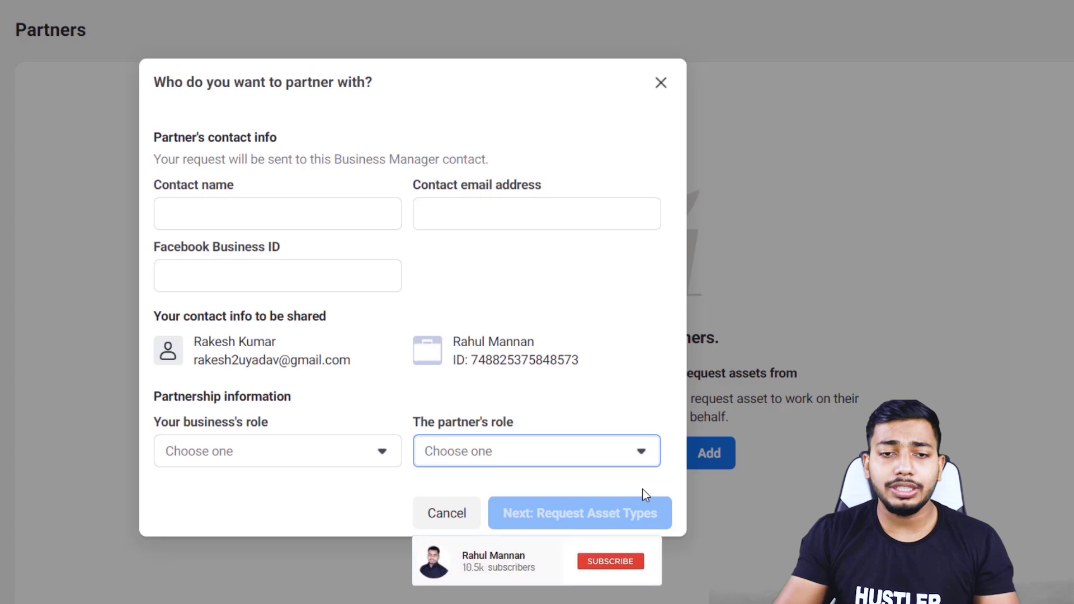
click(666, 83)
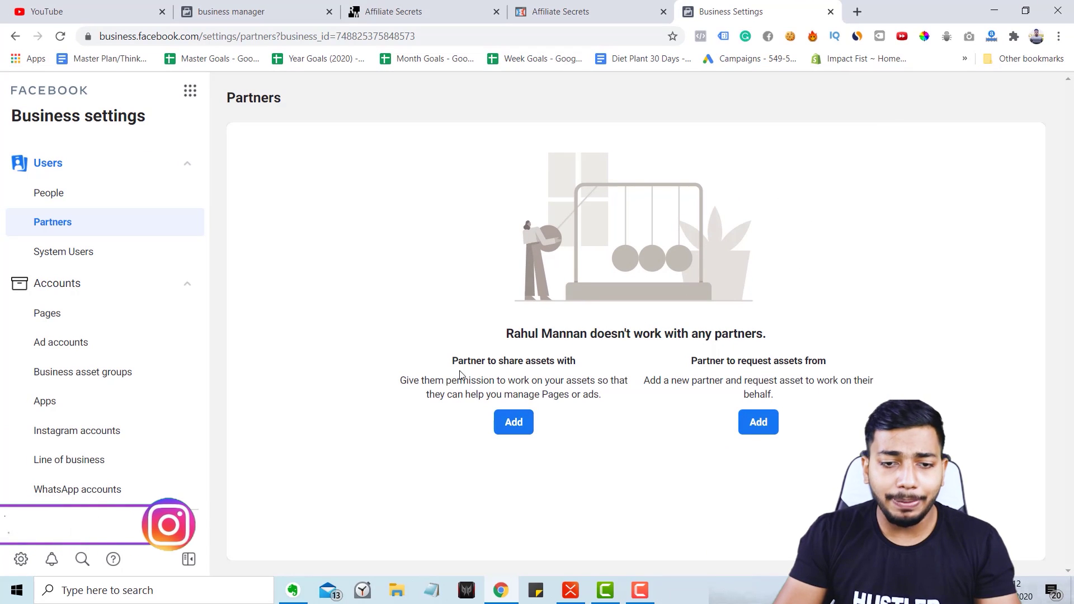
Copy the Business Manager ID from the Business info page.
click(512, 427)
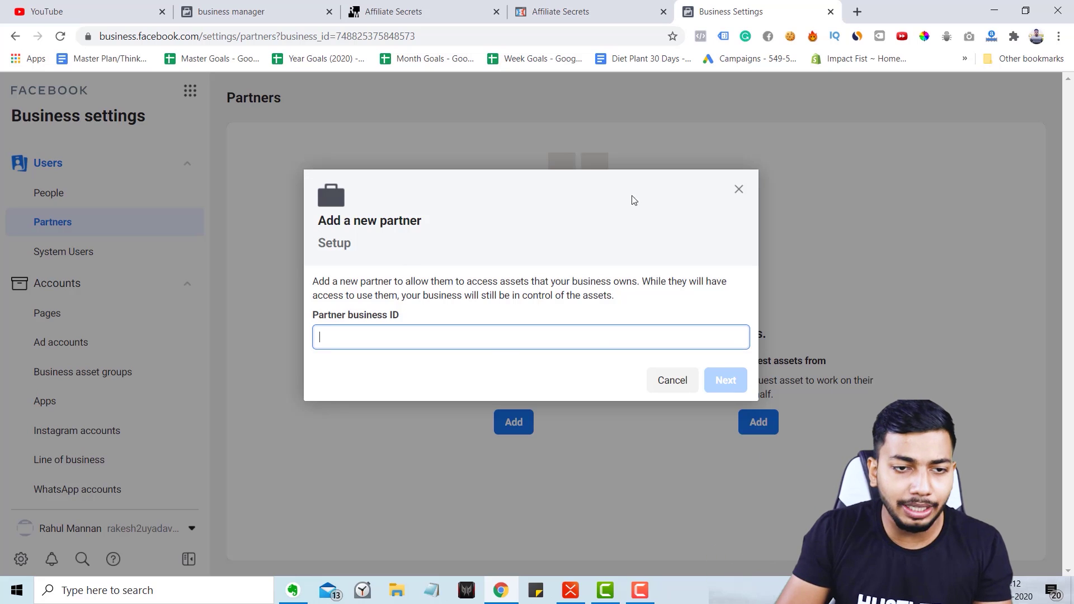
click(739, 189)
scroll(162, 274, down, 5)
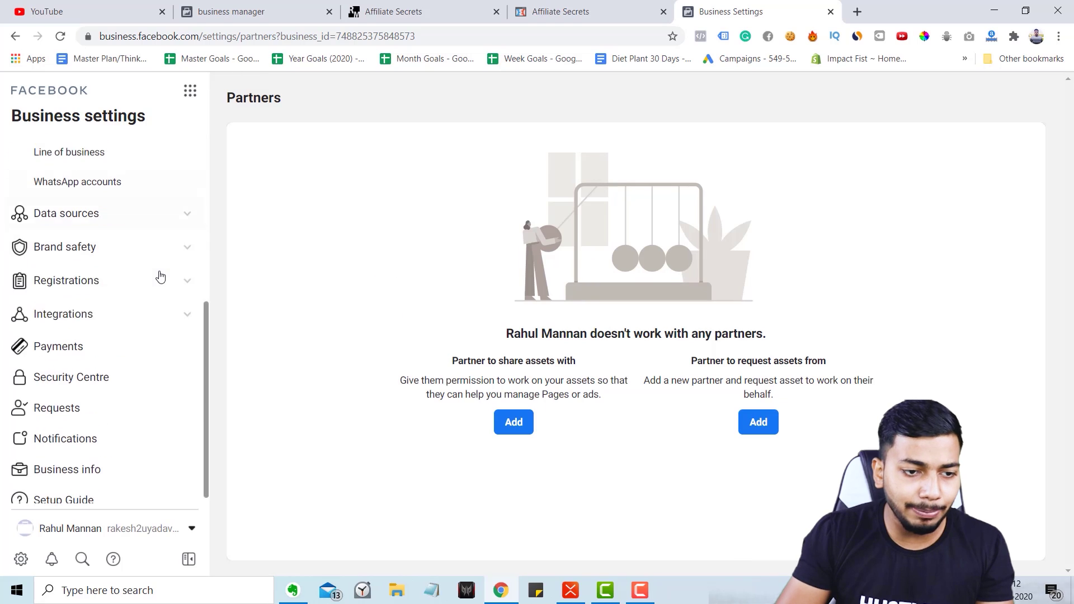
click(108, 460)
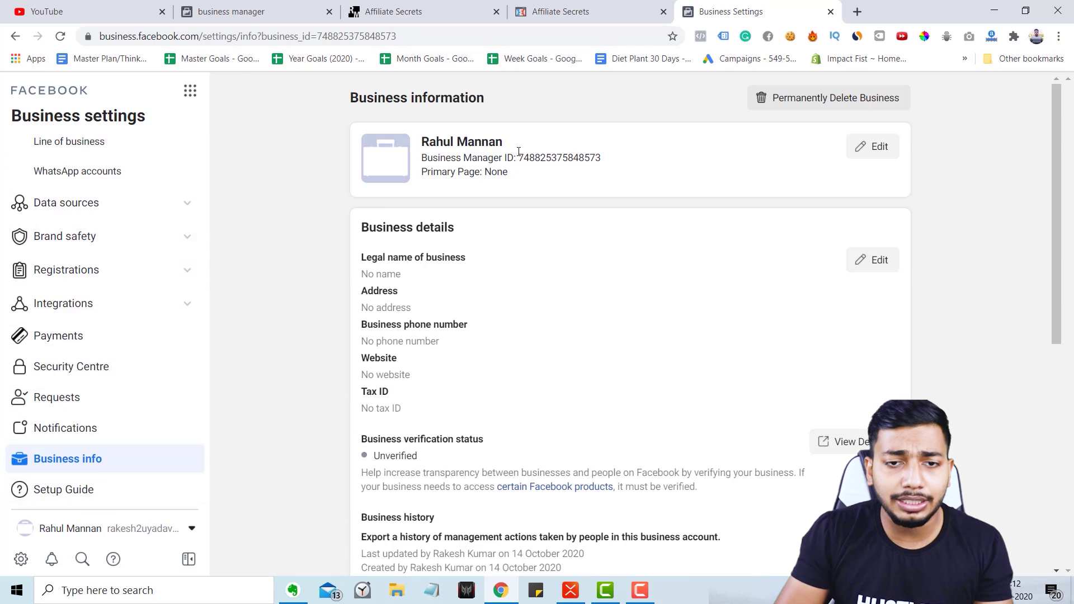
drag(519, 151, 606, 159)
key(ctrl+c)
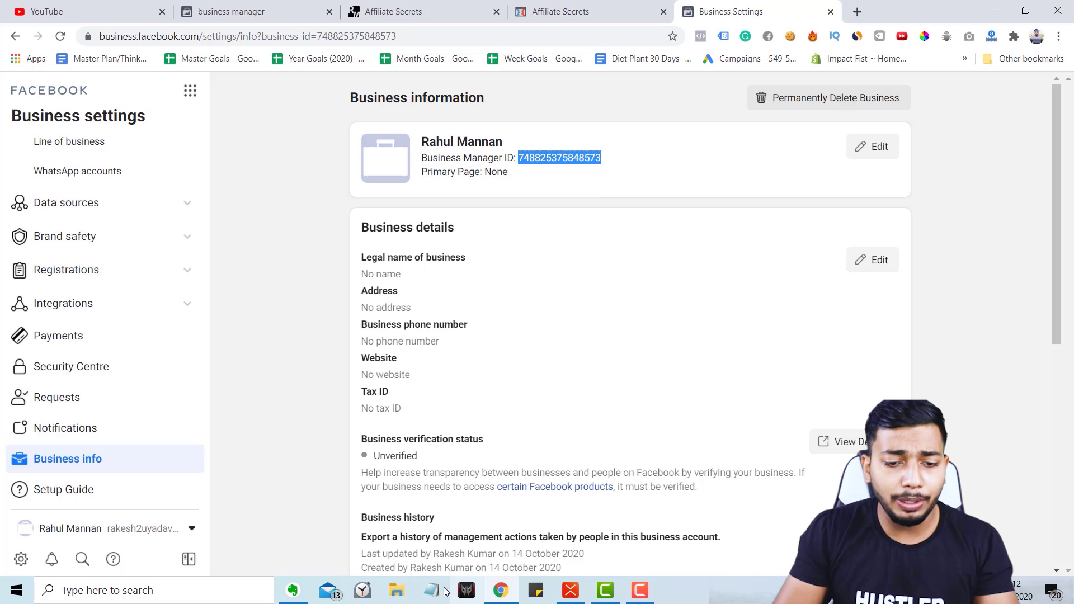
click(439, 594)
Paste the business's own ID into Partners > Add, get the error, close it and open Pages.
scroll(91, 194, up, 5)
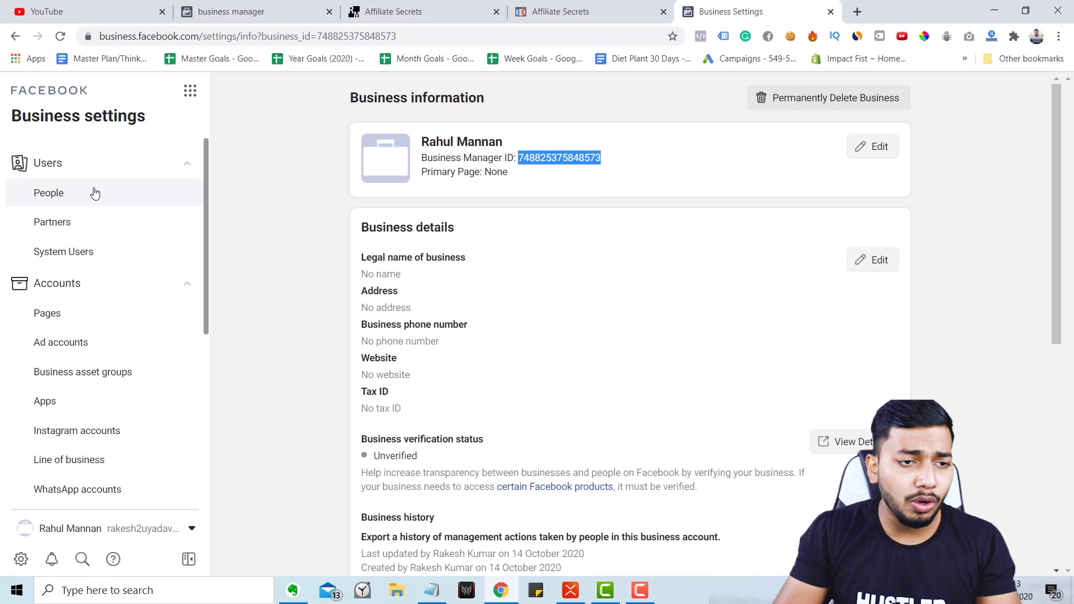
click(84, 223)
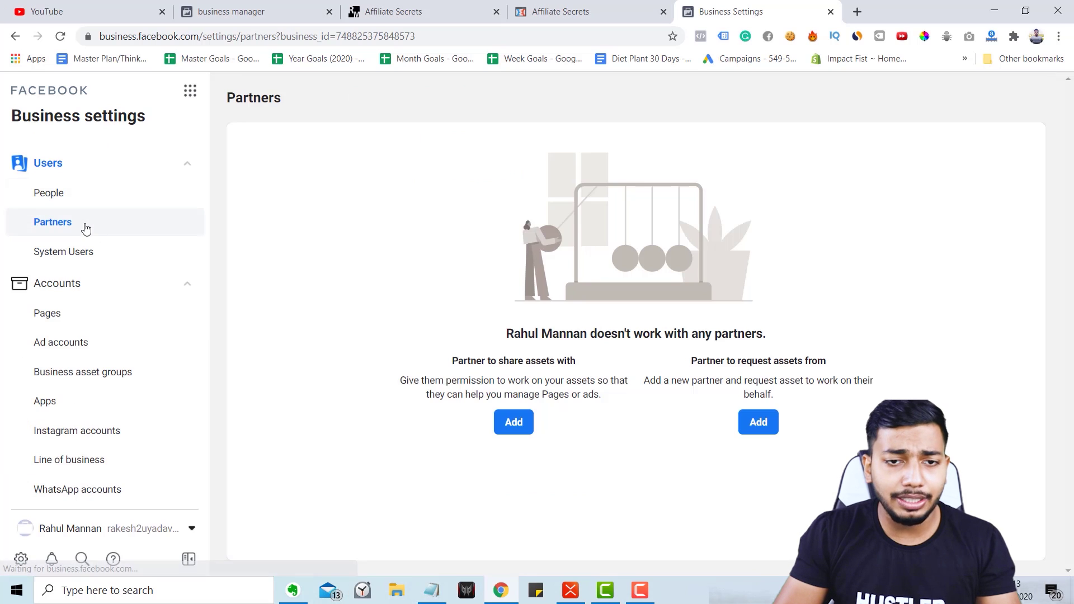
click(521, 430)
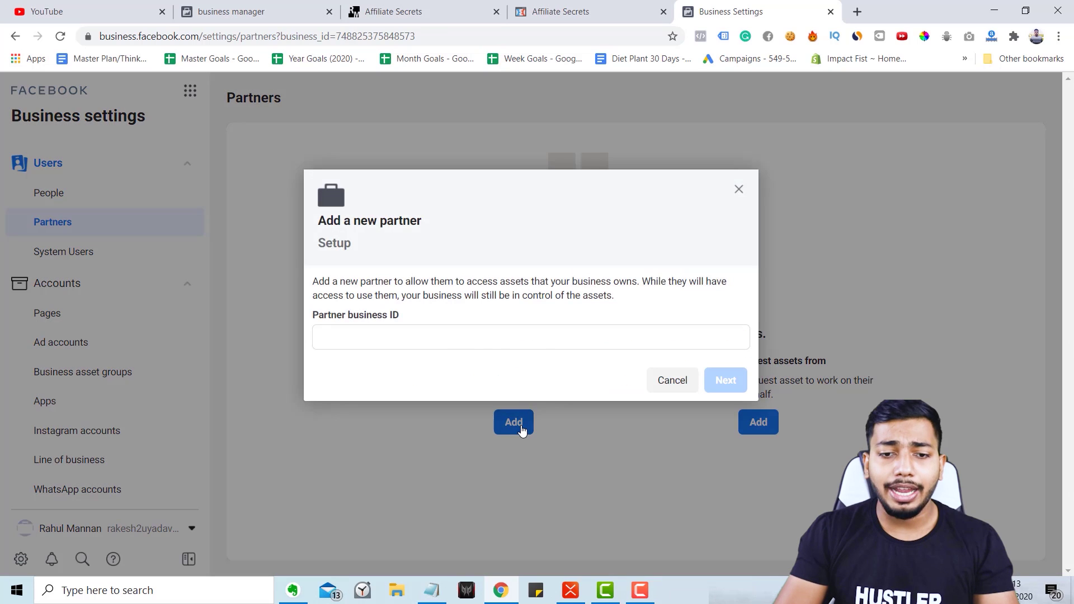
click(465, 334)
key(ctrl+v)
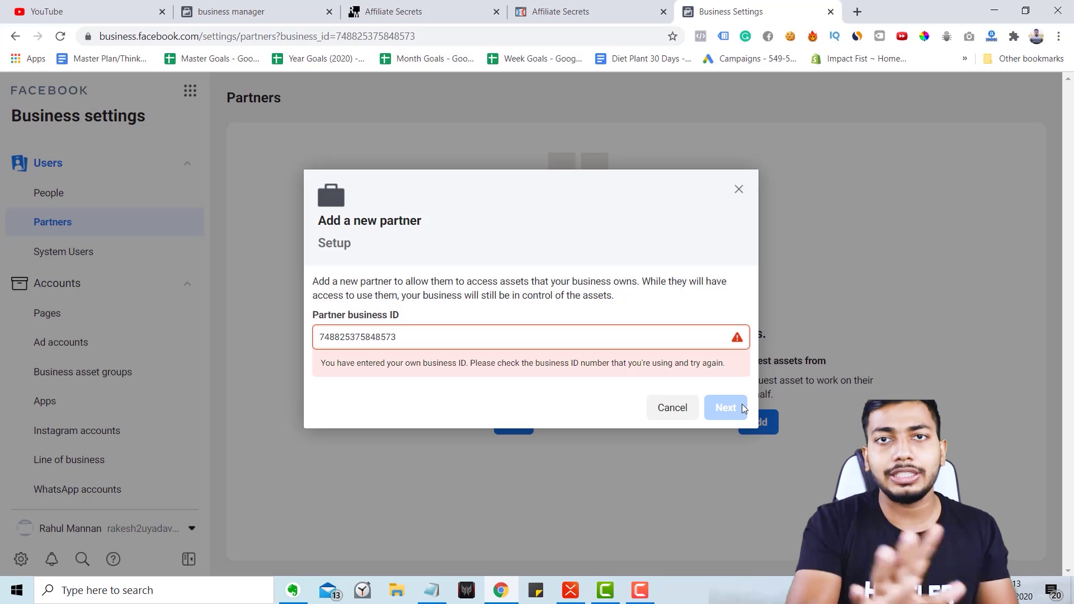
click(739, 189)
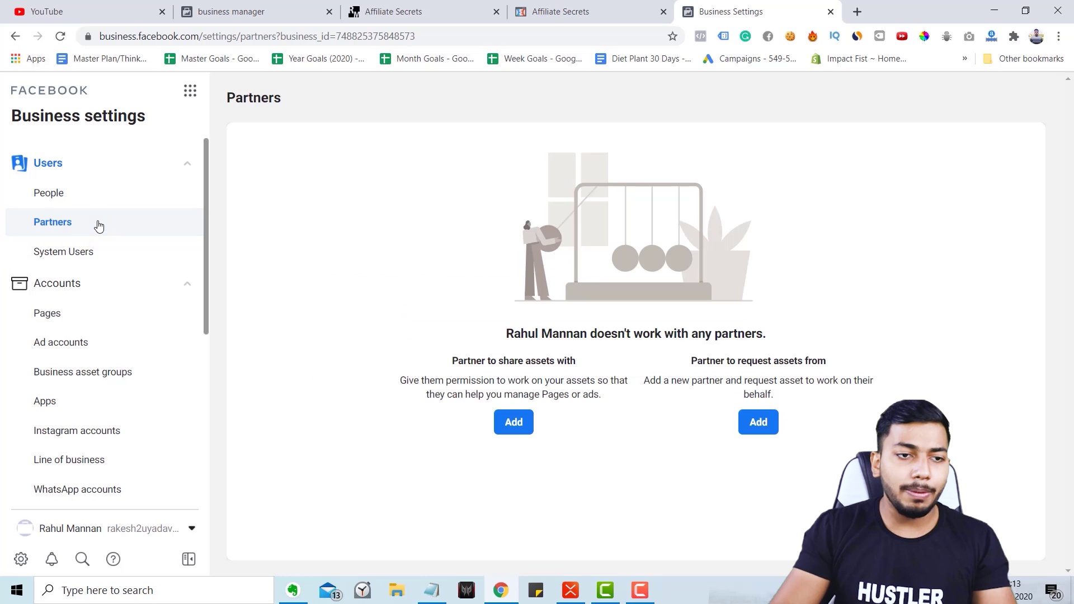
click(83, 313)
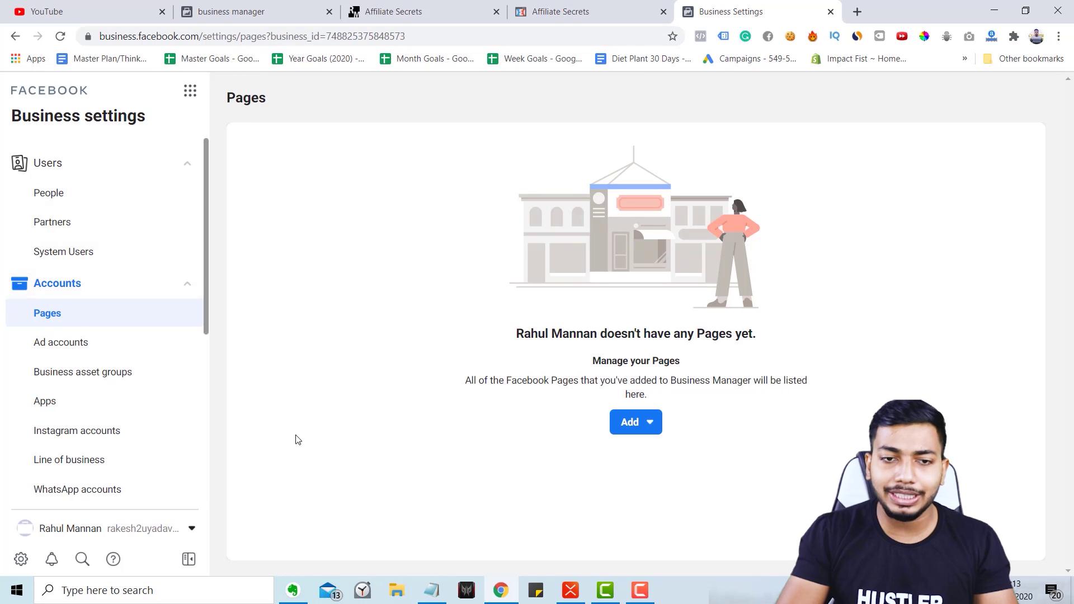
Create a new ad account for My business, named with the account owner's name.
scroll(146, 372, down, 4)
click(68, 371)
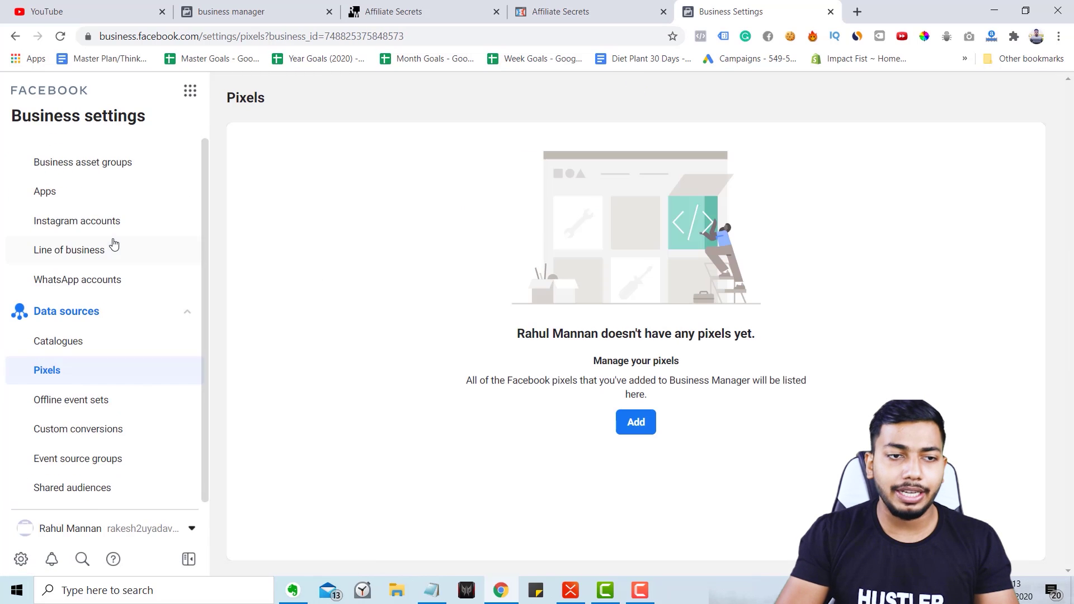
scroll(106, 246, up, 4)
click(77, 343)
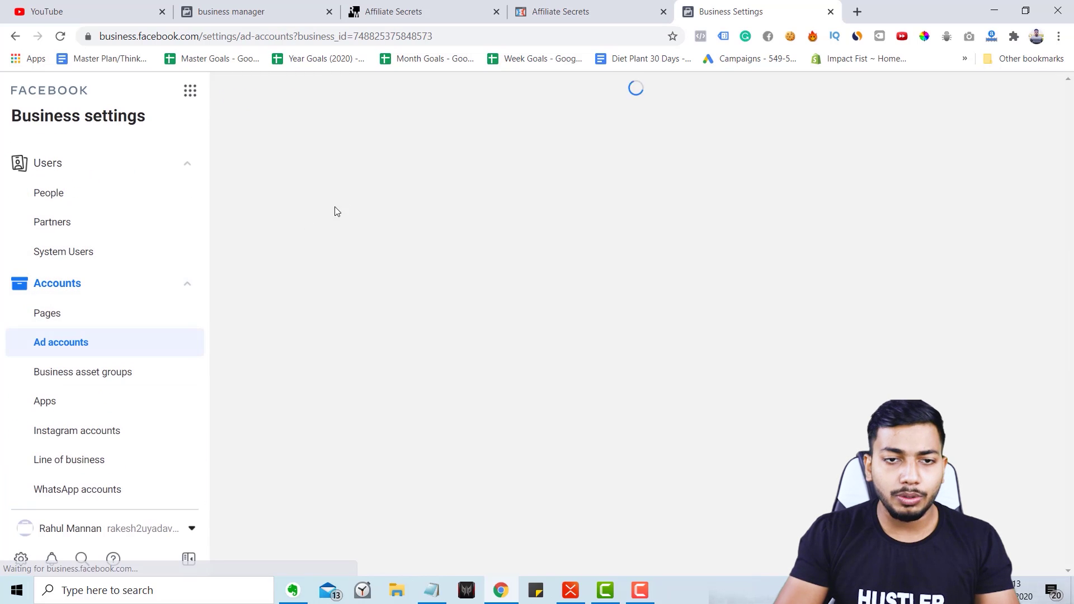
click(638, 422)
click(683, 396)
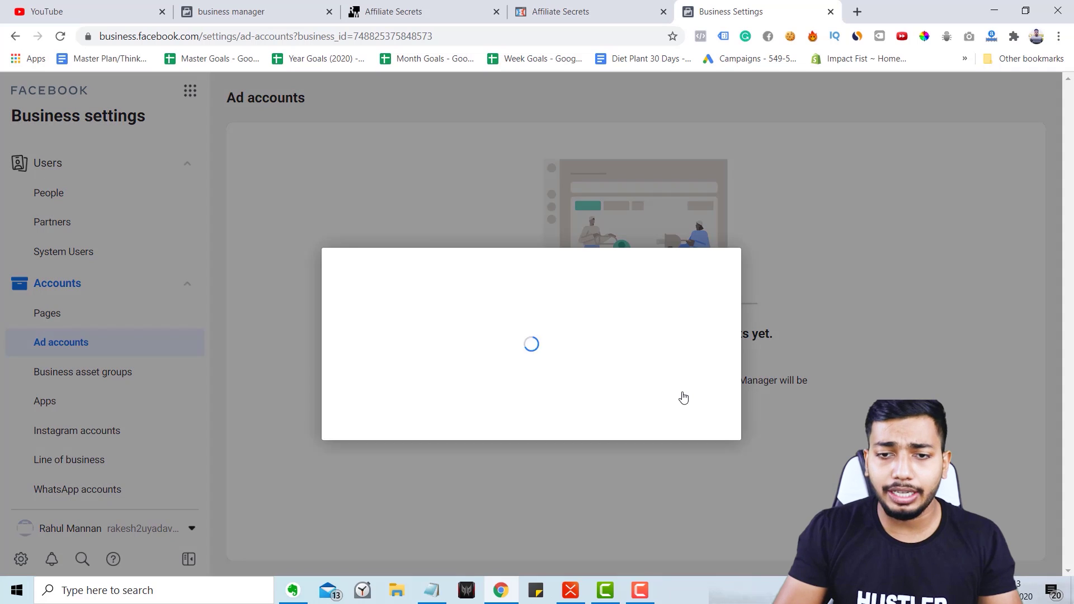
click(498, 325)
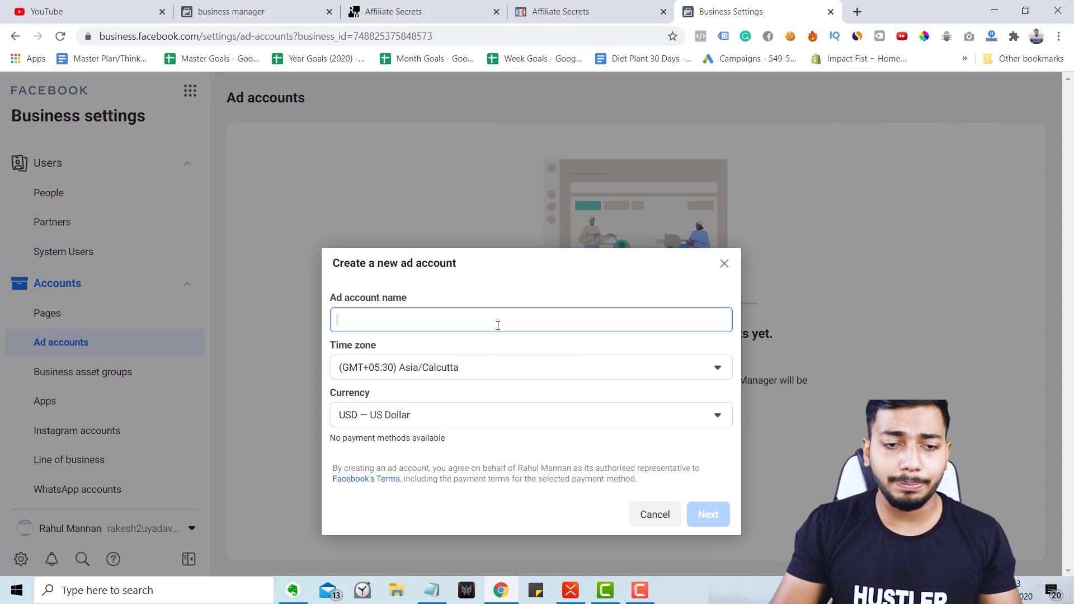
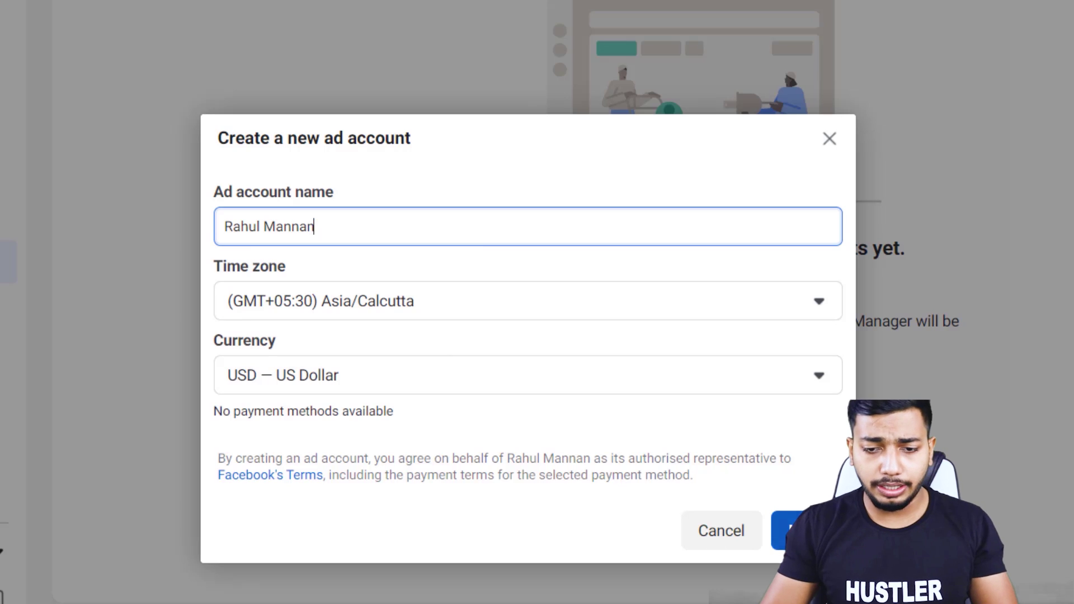
click(794, 530)
click(526, 408)
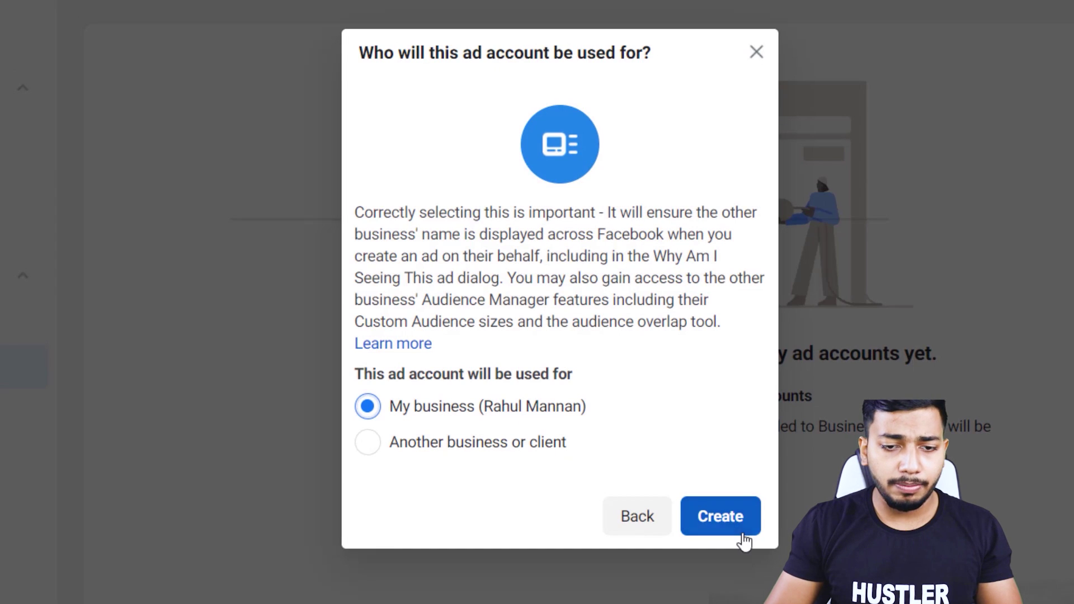
click(728, 520)
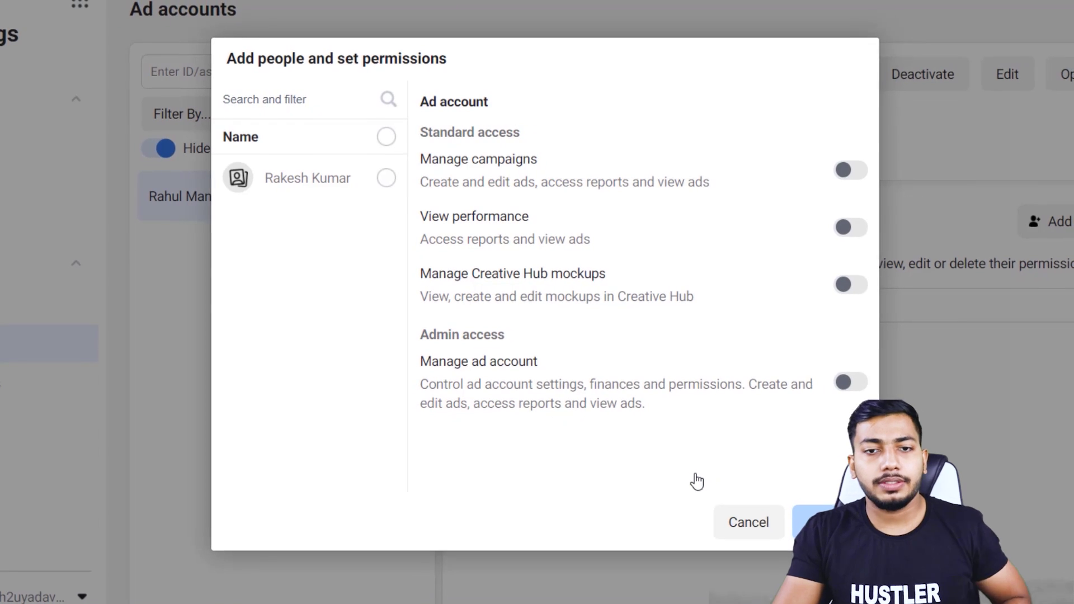
Grant the team member campaign and full ad account management permissions.
click(343, 177)
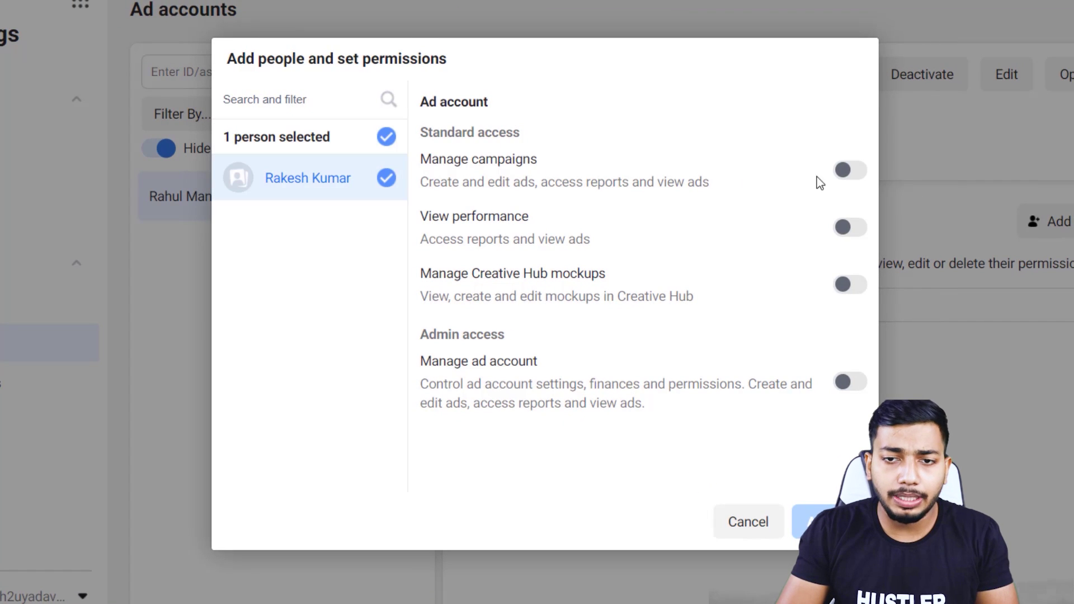
click(851, 170)
click(849, 385)
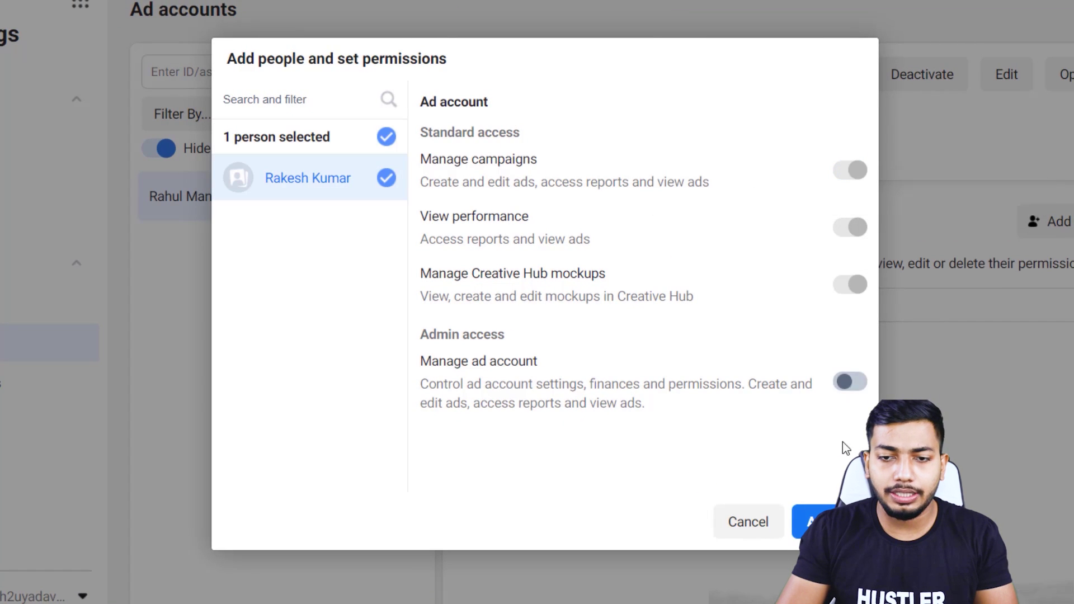
click(811, 521)
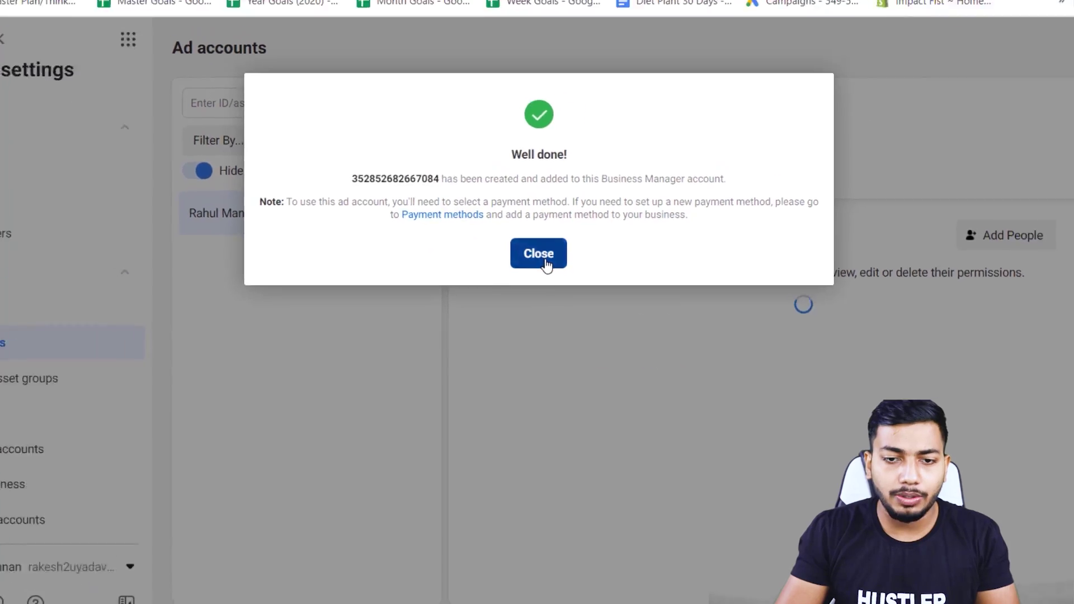
click(544, 242)
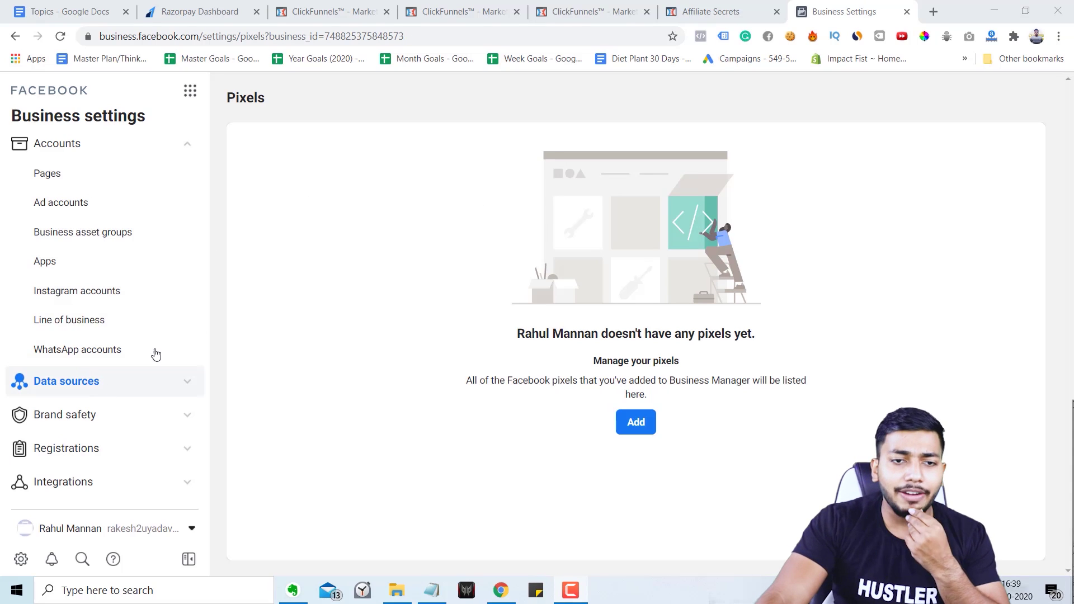
Create a pixel with the default name, set it up now, and choose manual code installation.
click(139, 390)
scroll(128, 351, down, 3)
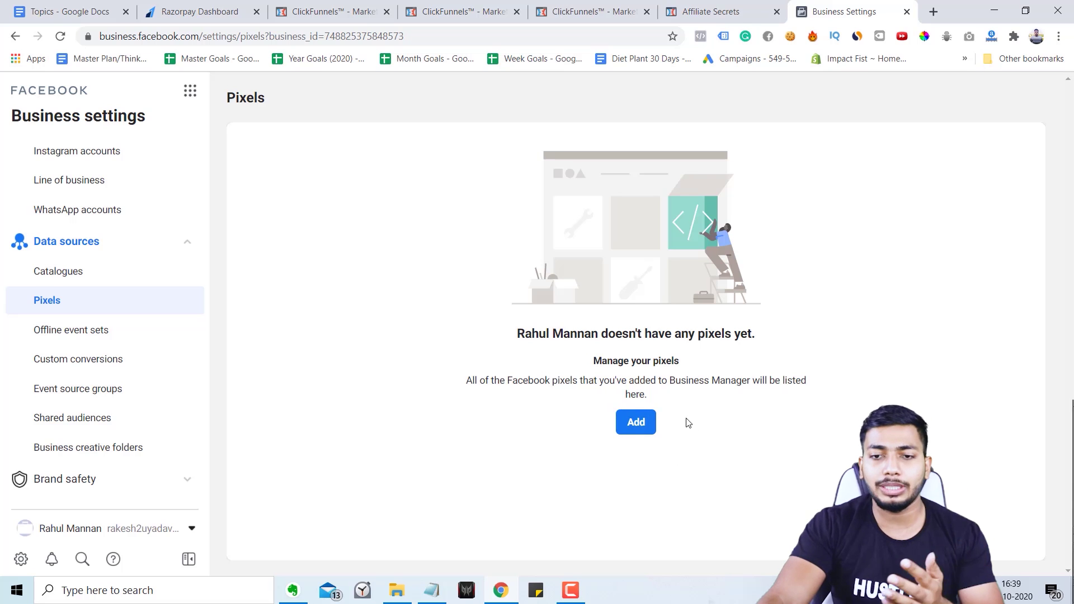
click(638, 428)
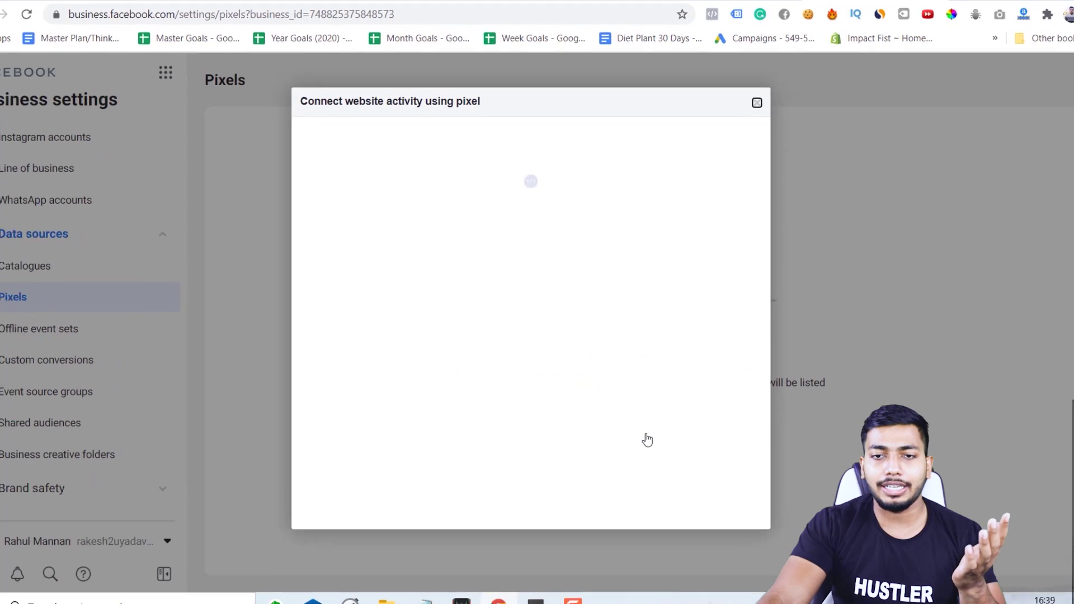
click(460, 390)
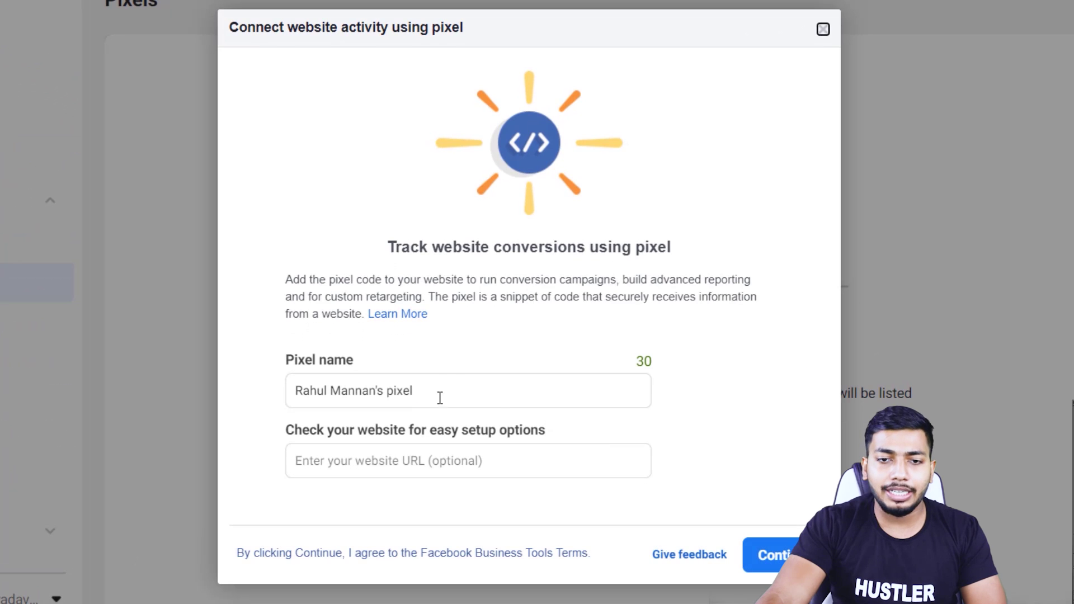
click(757, 557)
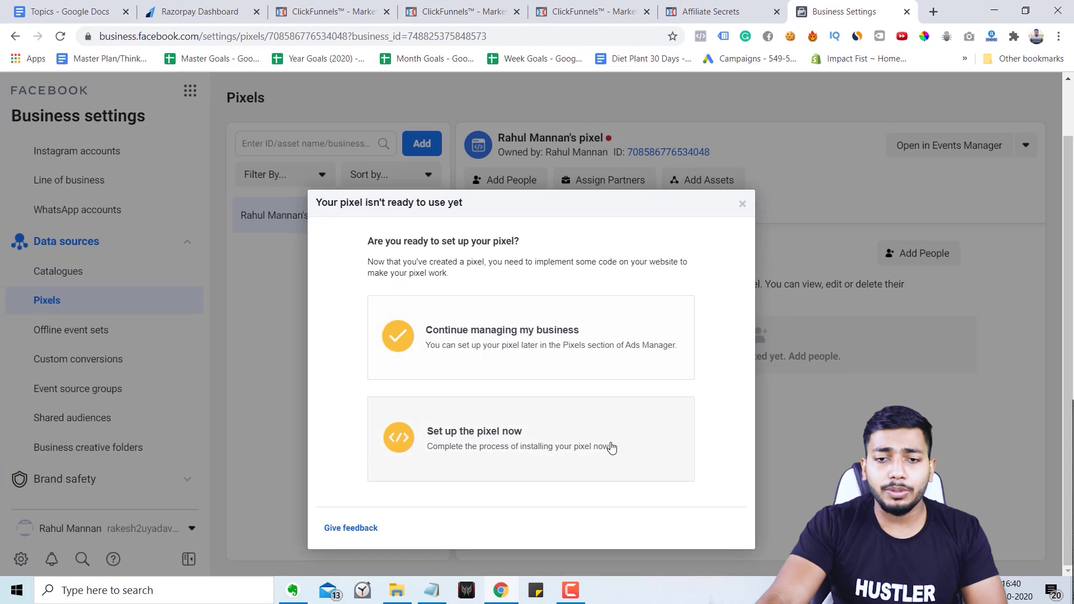
click(612, 448)
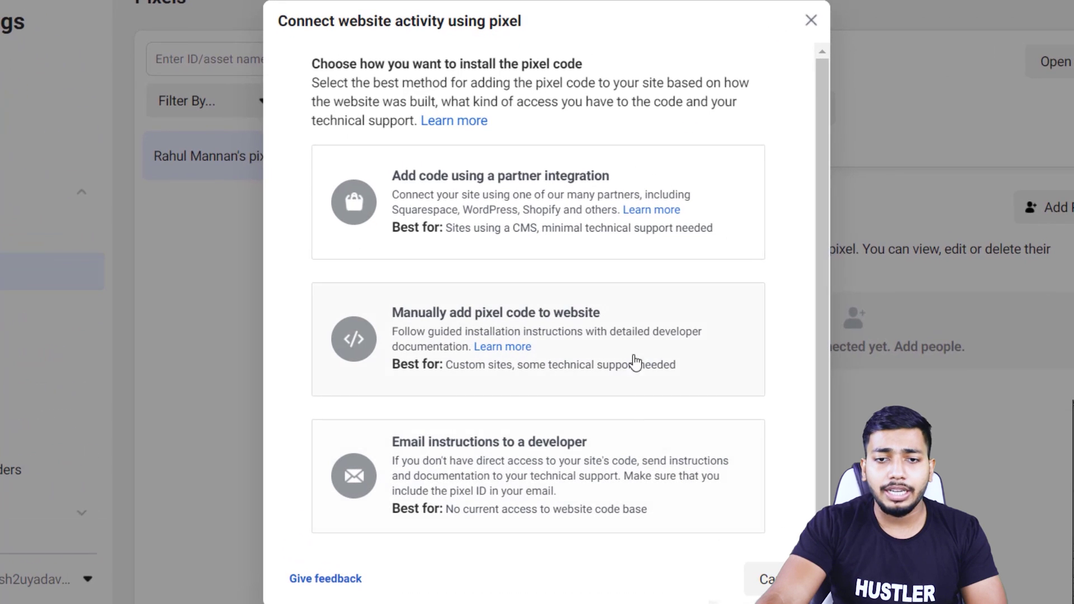
click(727, 382)
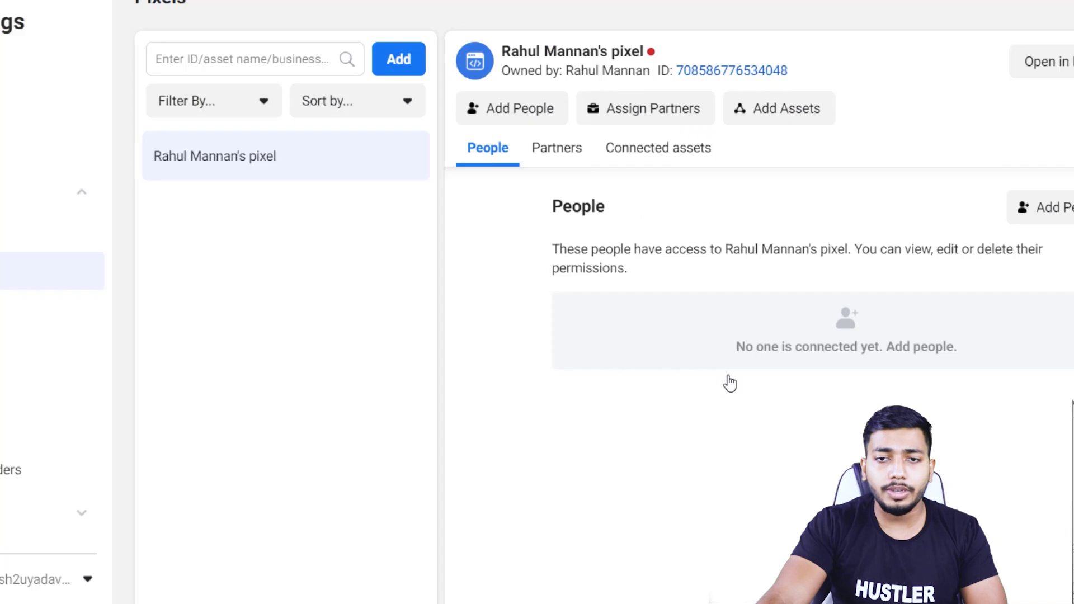
Copy the pixel base code from the Install pixel dialog to the clipboard.
scroll(615, 309, down, 3)
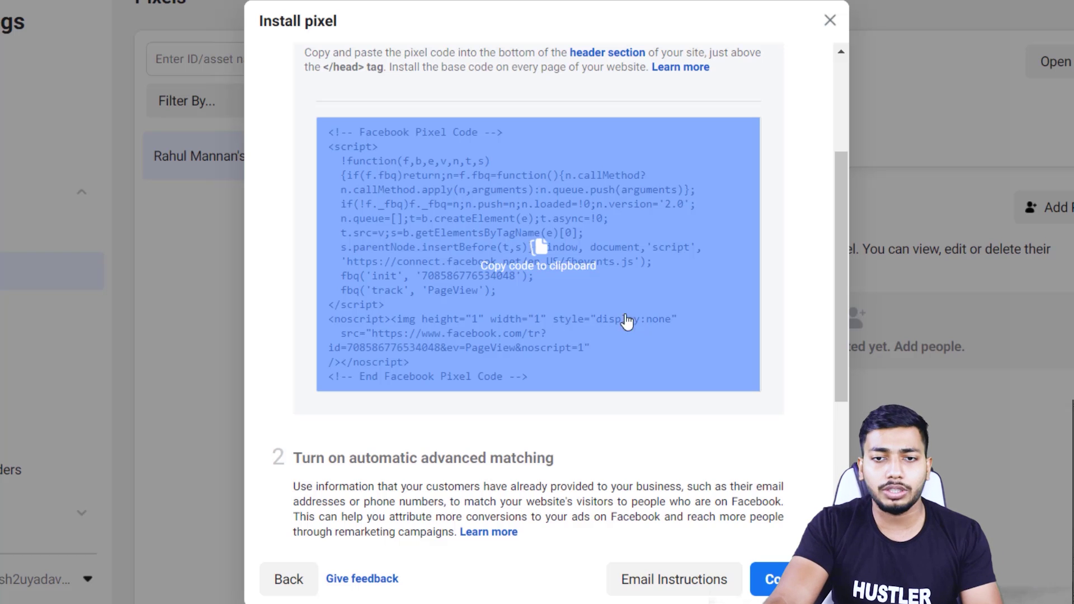
click(629, 320)
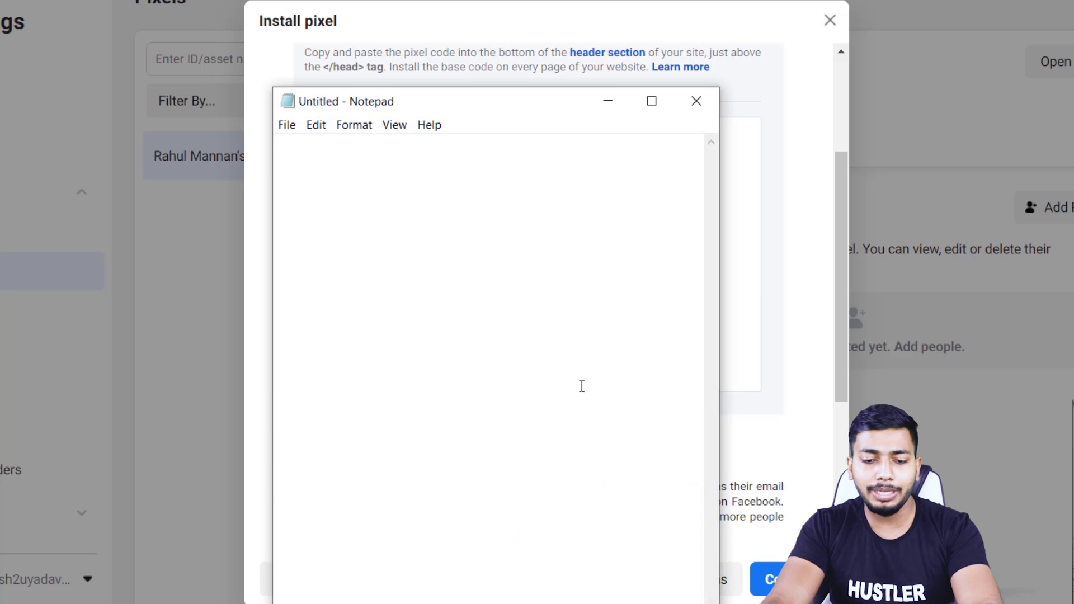
Paste the copied Facebook pixel code into a new Notepad note, select it all, and minimize it.
key(ctrl+v)
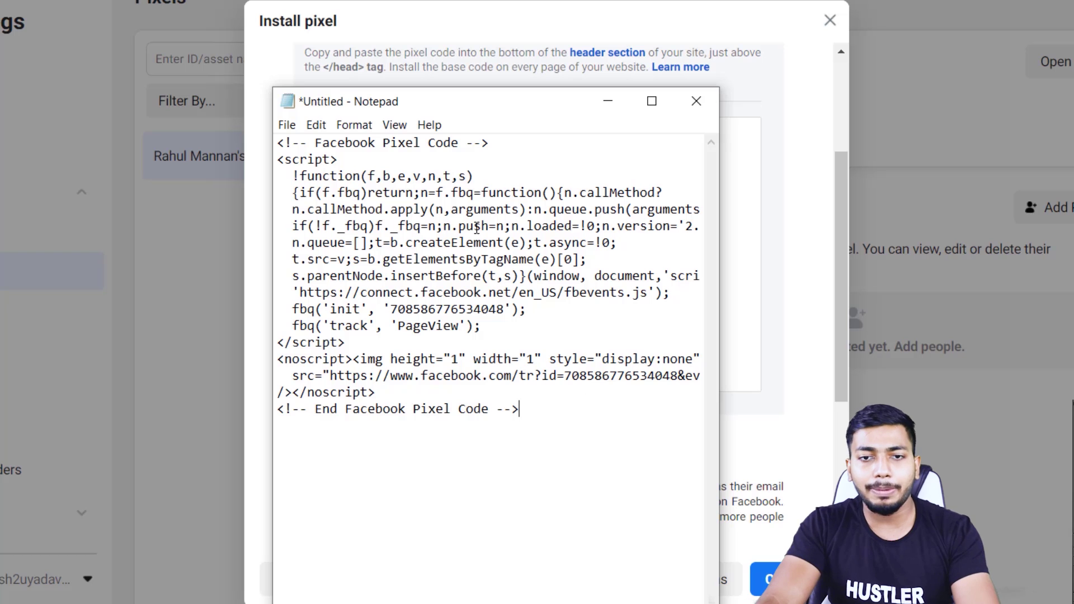
drag(492, 101, 454, 68)
key(ctrl+a)
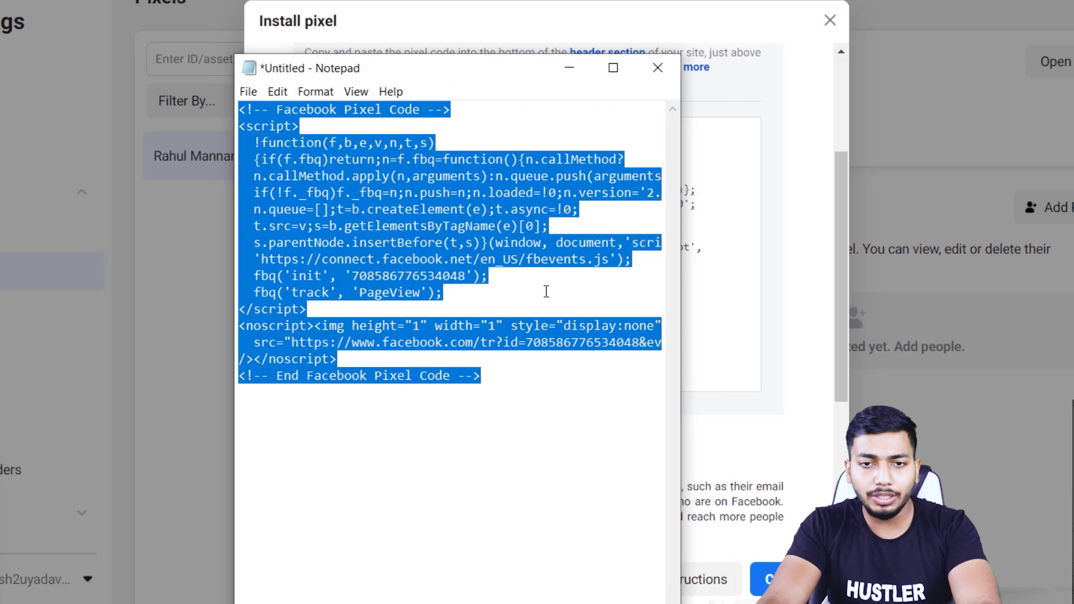
click(570, 67)
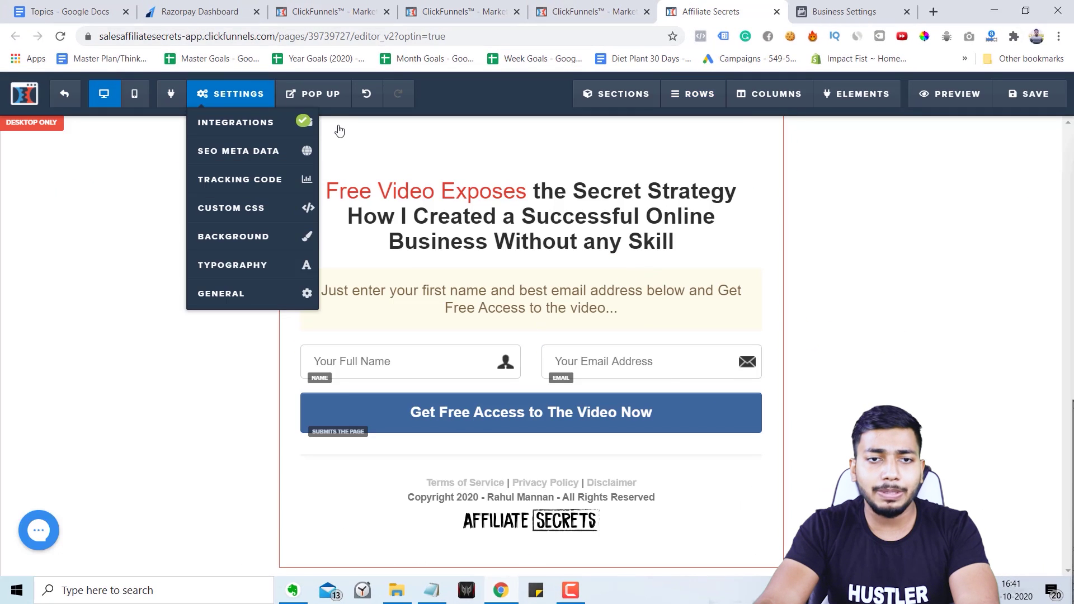
Open the page's Tracking Code settings and move the pixel note to the right side.
mouse_move(231, 93)
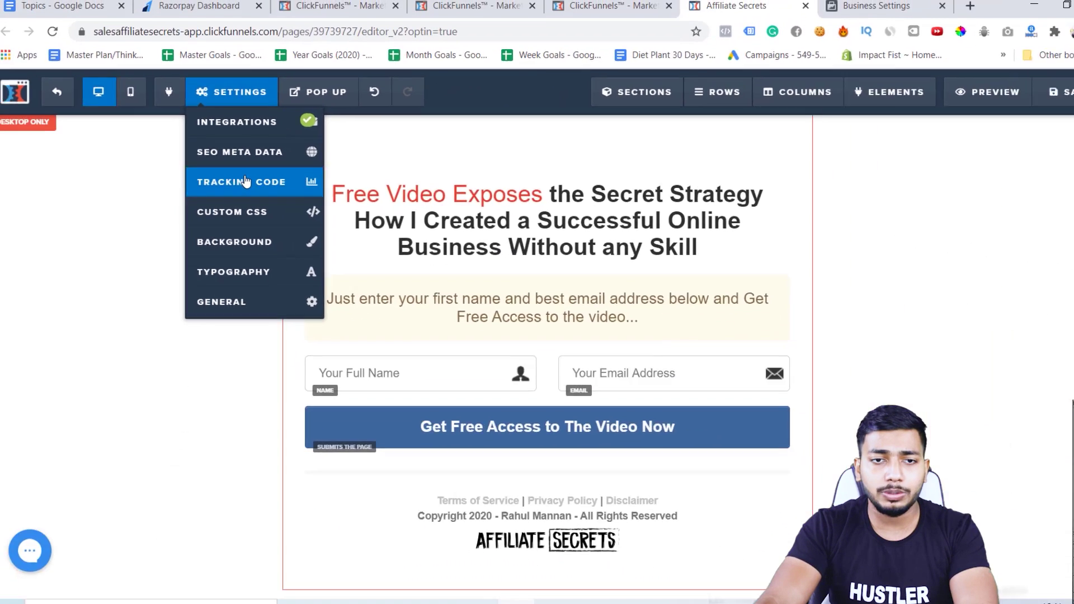
click(291, 248)
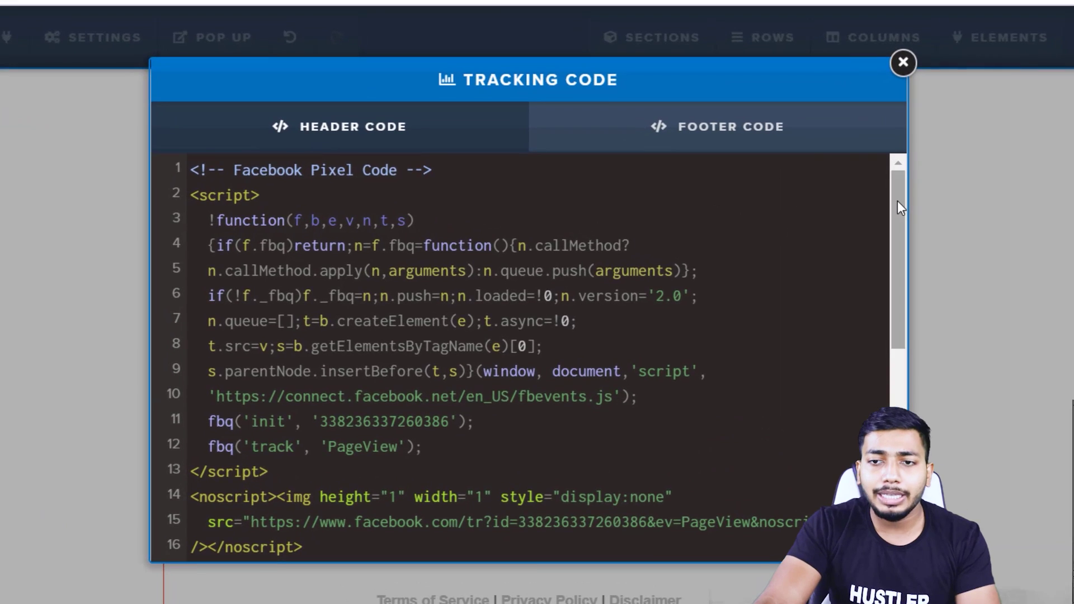
drag(786, 207, 784, 218)
drag(896, 219, 895, 183)
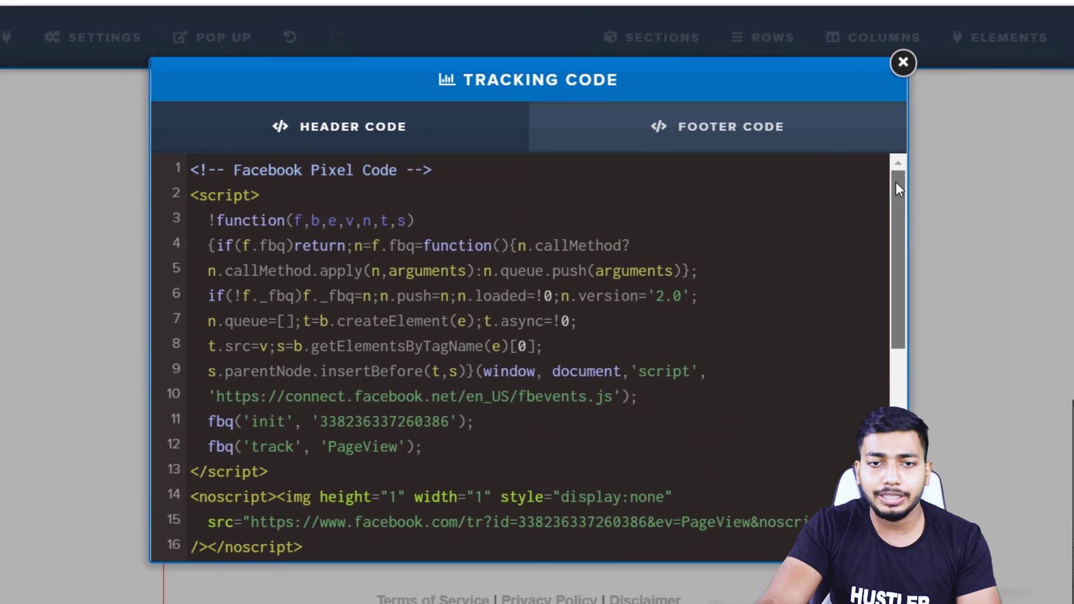
key(alt+Tab)
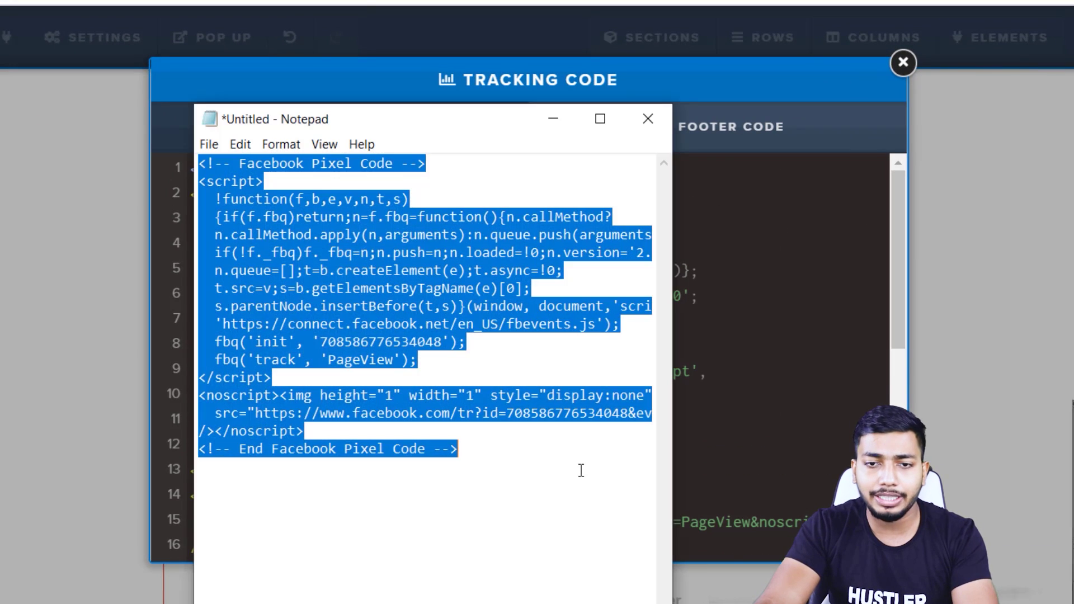
click(570, 451)
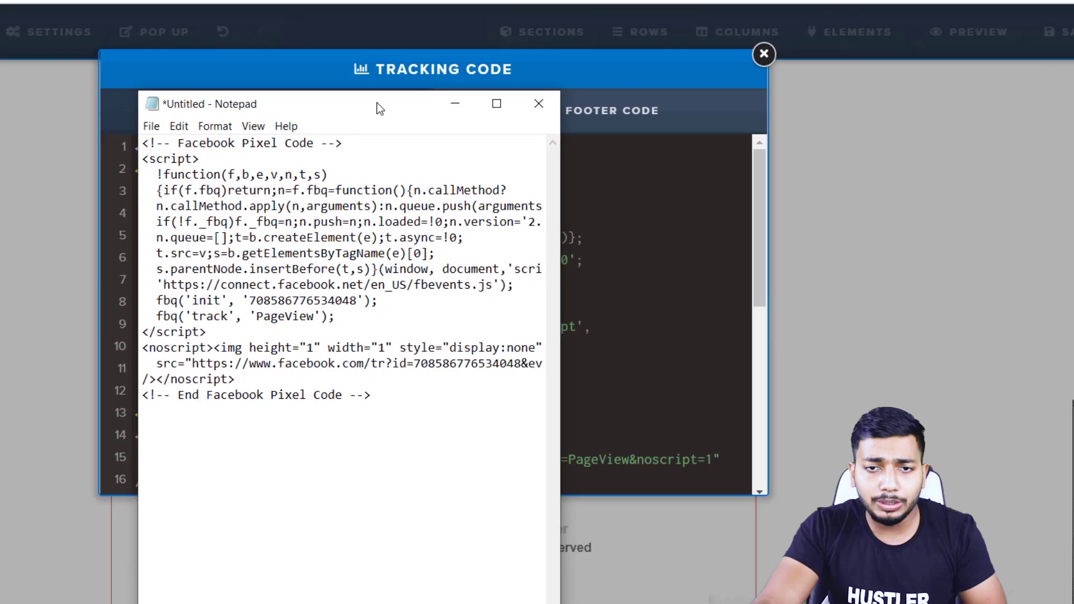
drag(378, 108, 938, 64)
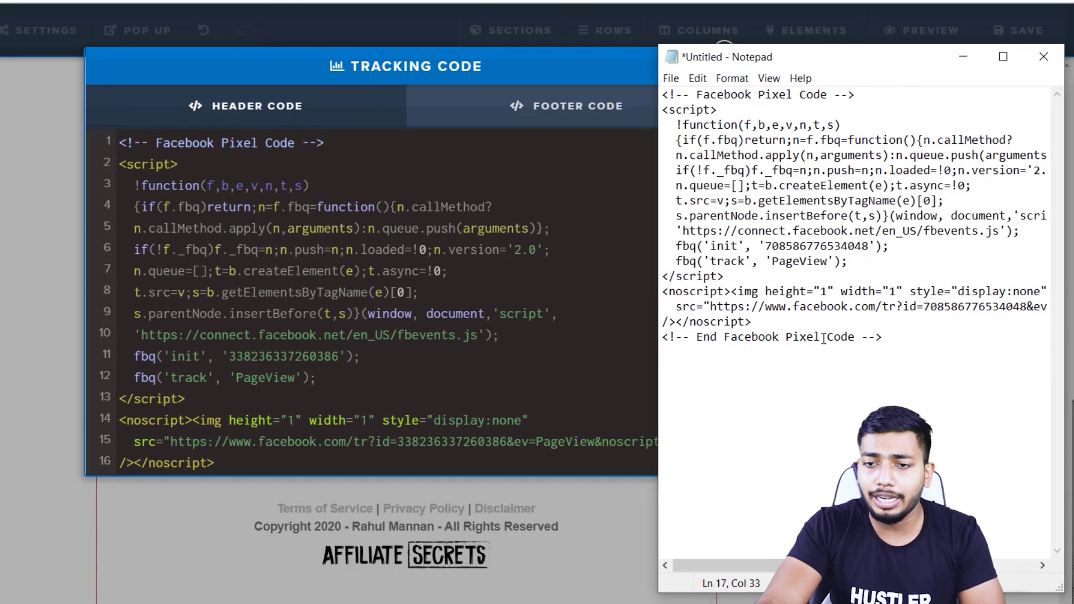
Paste the new pixel code into Header Code below the existing pixel, after blank lines.
scroll(363, 375, down, 2)
scroll(363, 375, down, 4)
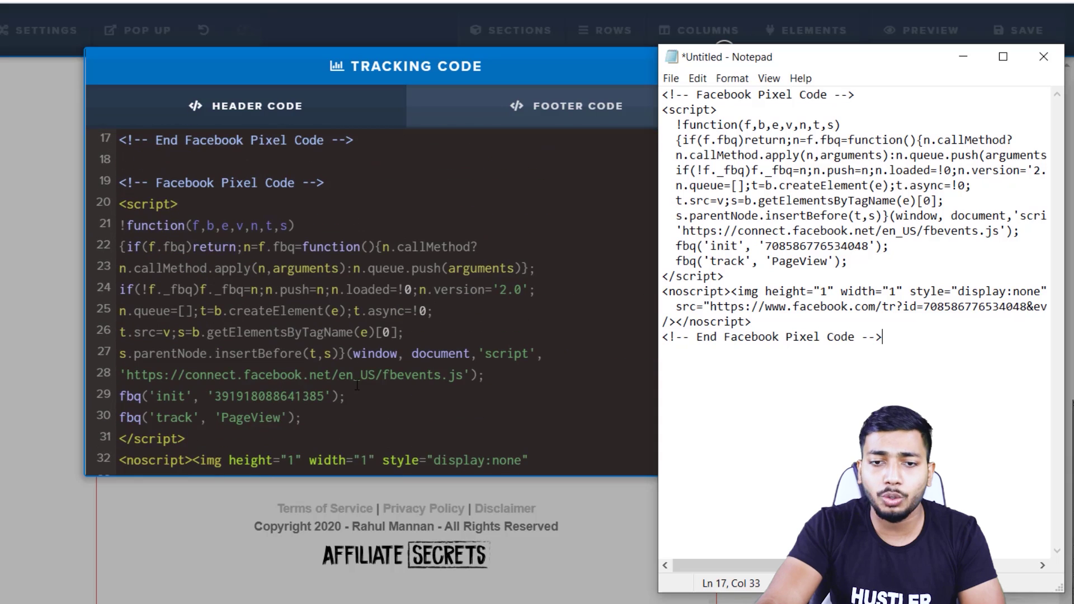
scroll(363, 375, up, 6)
click(189, 150)
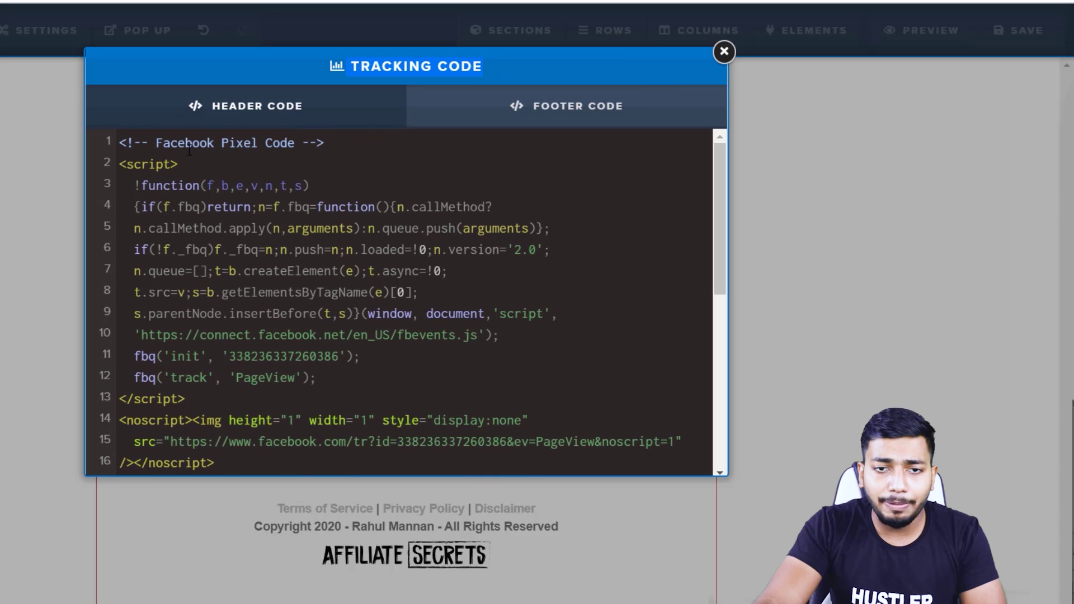
scroll(258, 379, down, 3)
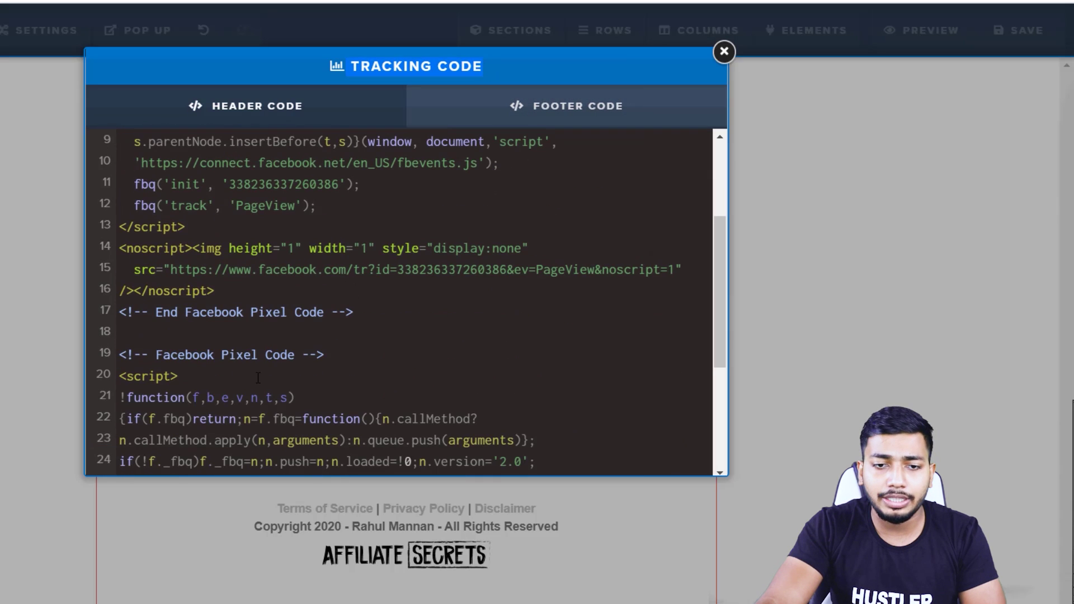
scroll(324, 297, down, 2)
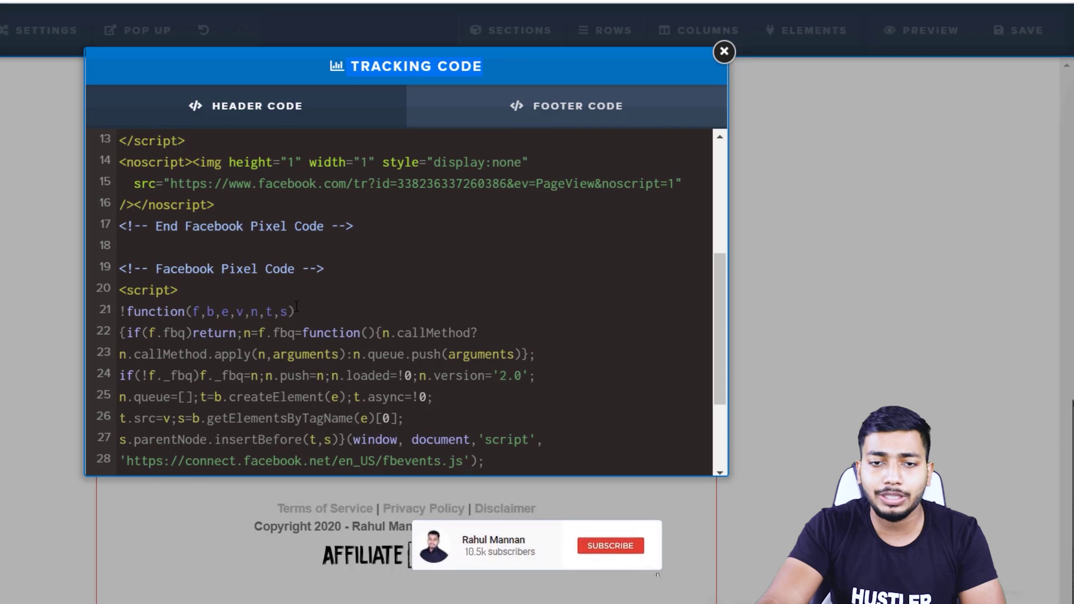
scroll(395, 356, down, 3)
click(408, 459)
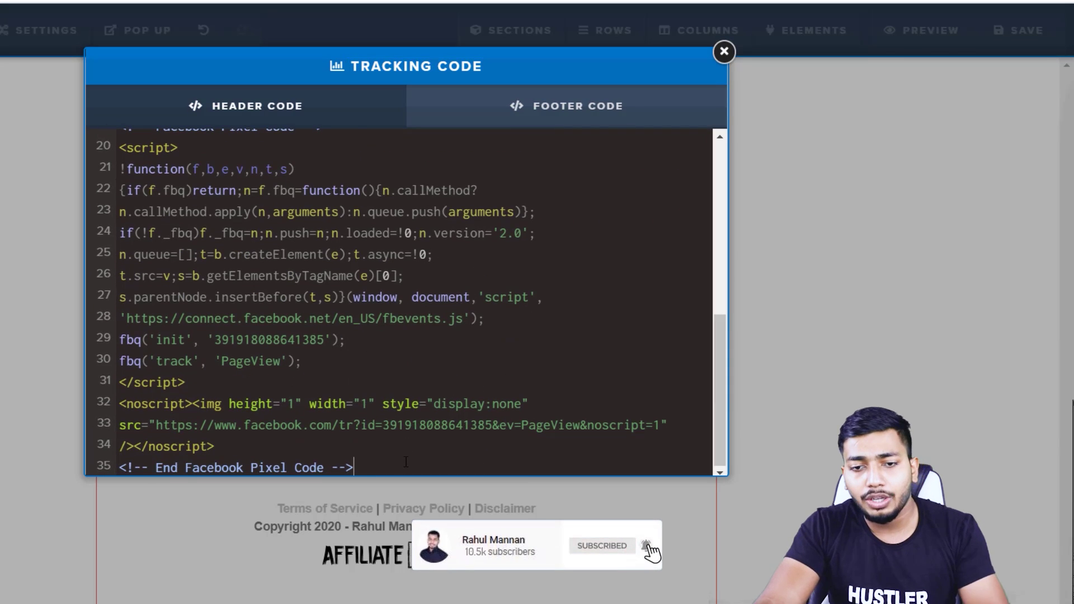
key(Return)
key(Return)
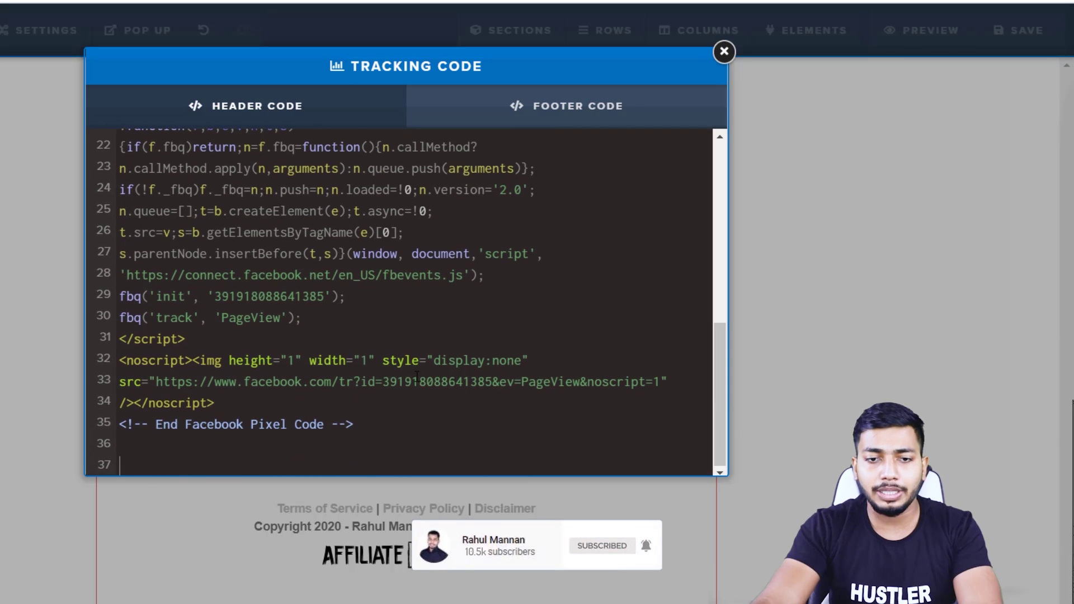
key(ctrl+v)
scroll(417, 369, up, 10)
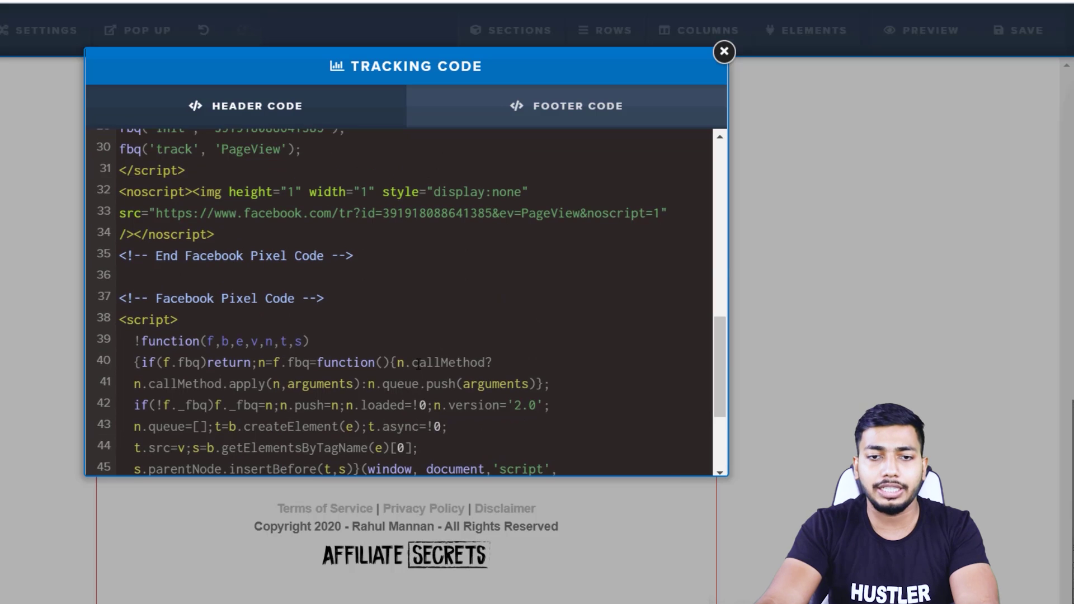
scroll(419, 364, down, 10)
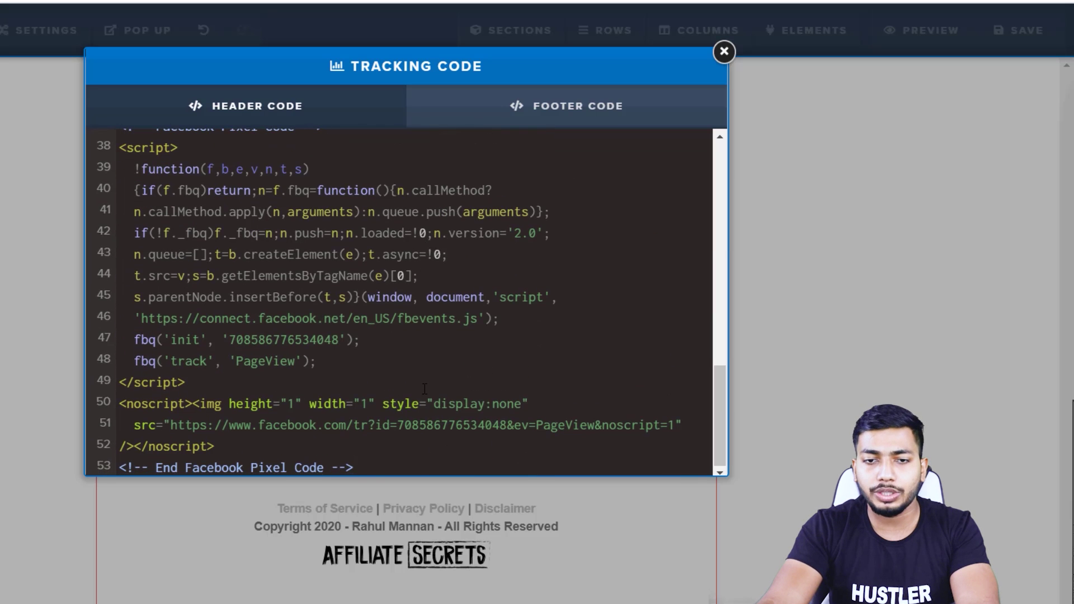
scroll(380, 462, up, 1)
scroll(392, 470, down, 1)
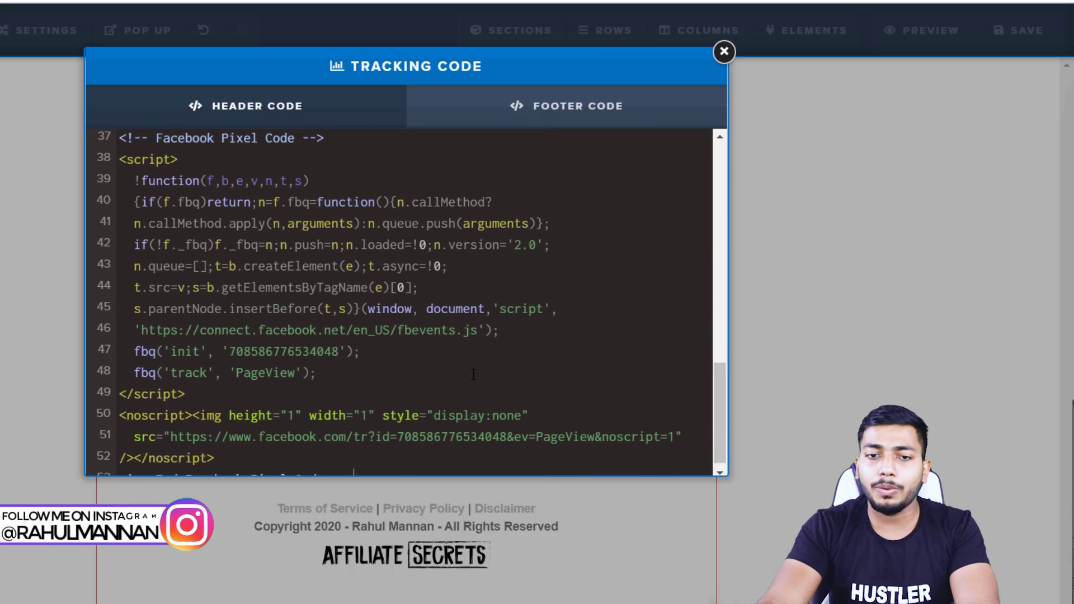
drag(395, 474, 108, 312)
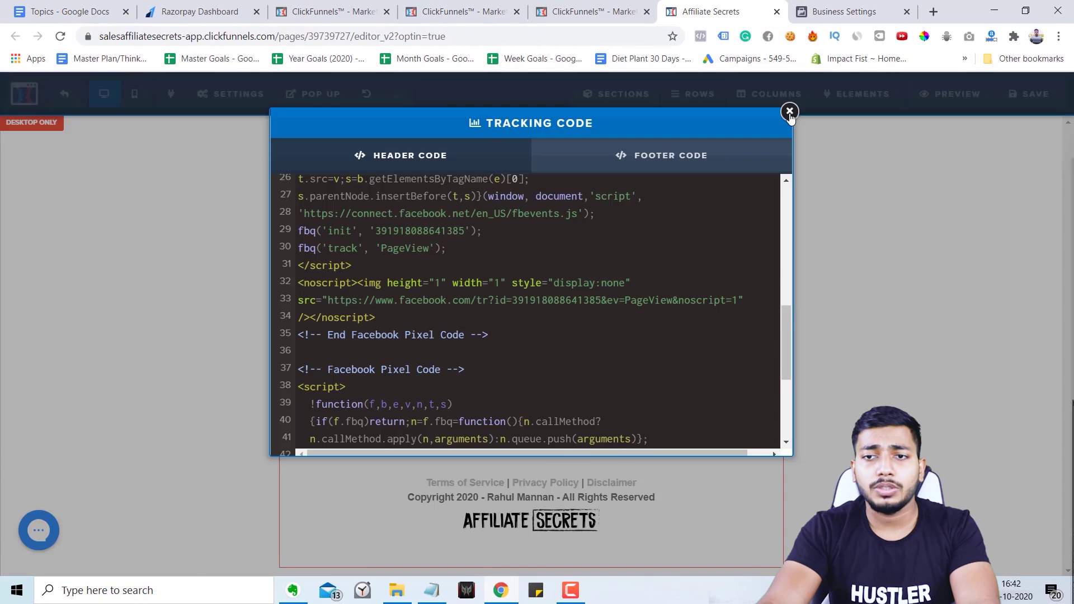
Close the tracking settings and page editor tab, then continue past the base pixel code step.
click(789, 112)
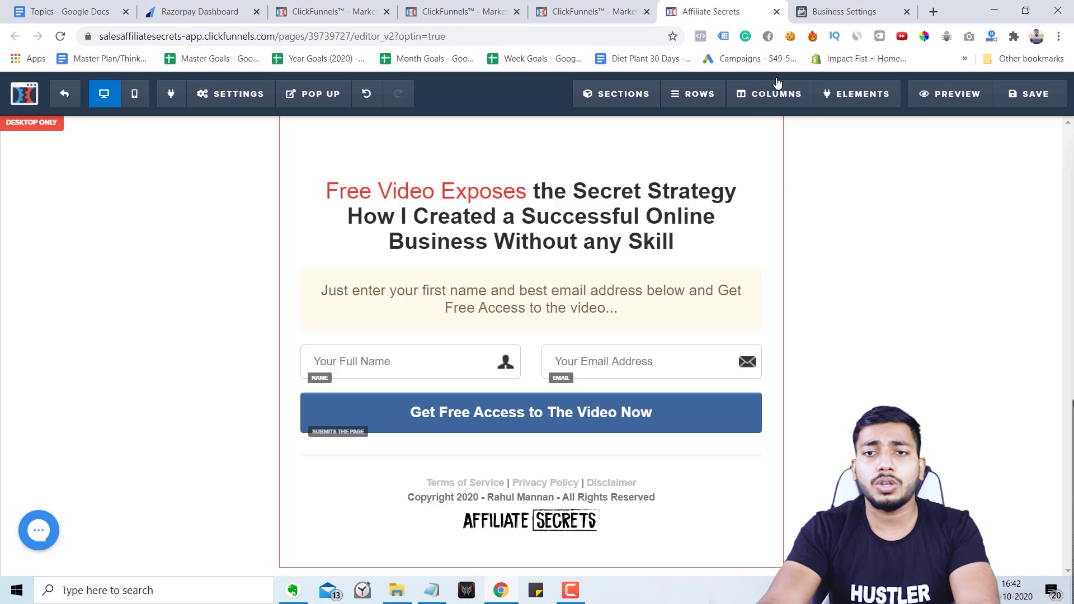
click(777, 11)
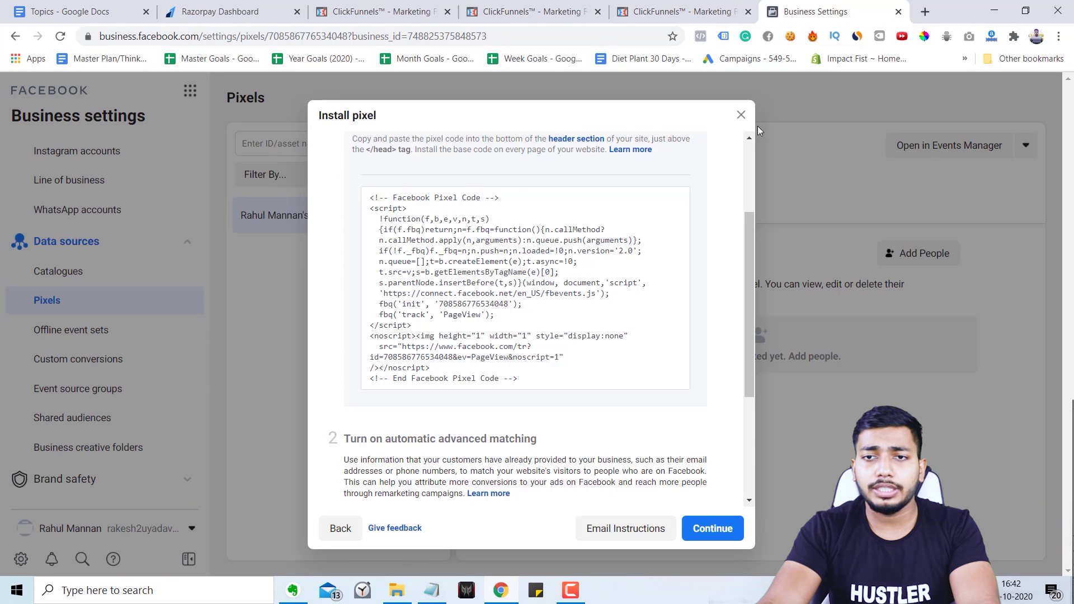
click(628, 298)
scroll(555, 357, down, 3)
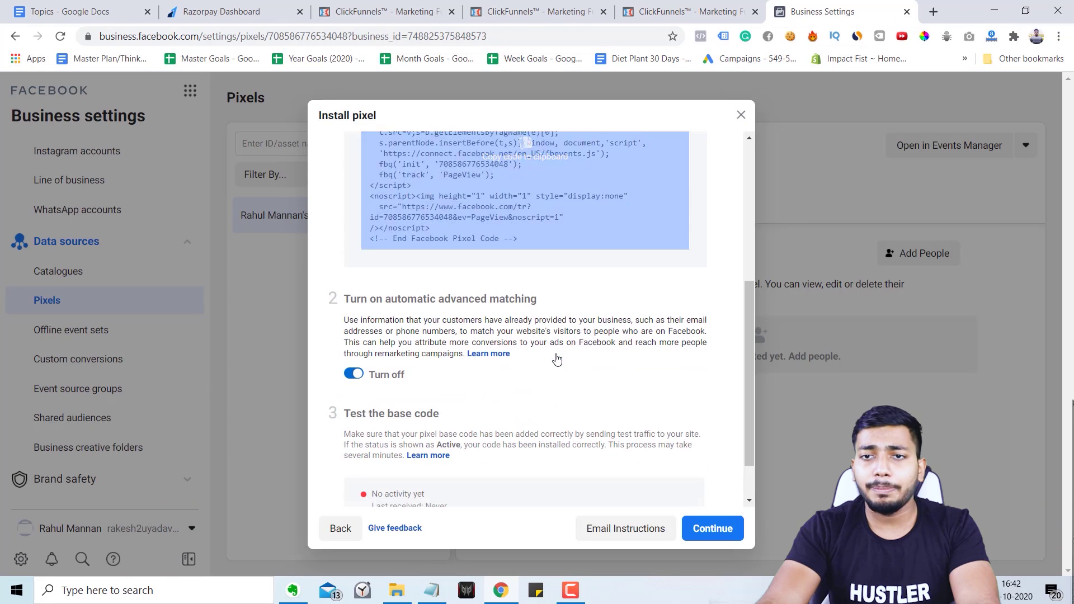
scroll(582, 319, down, 1)
scroll(497, 334, up, 4)
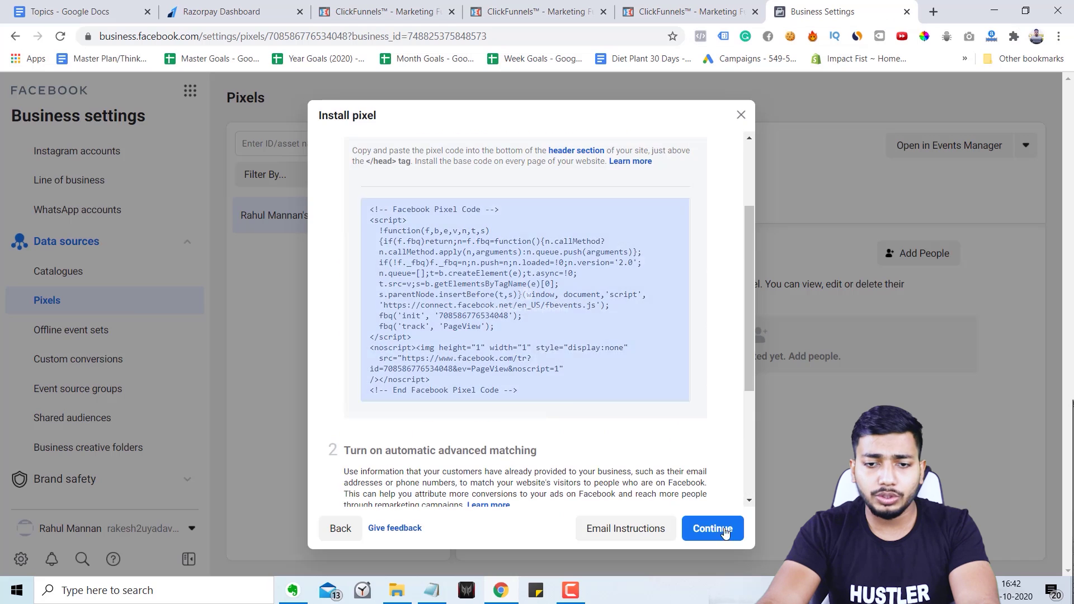
click(706, 525)
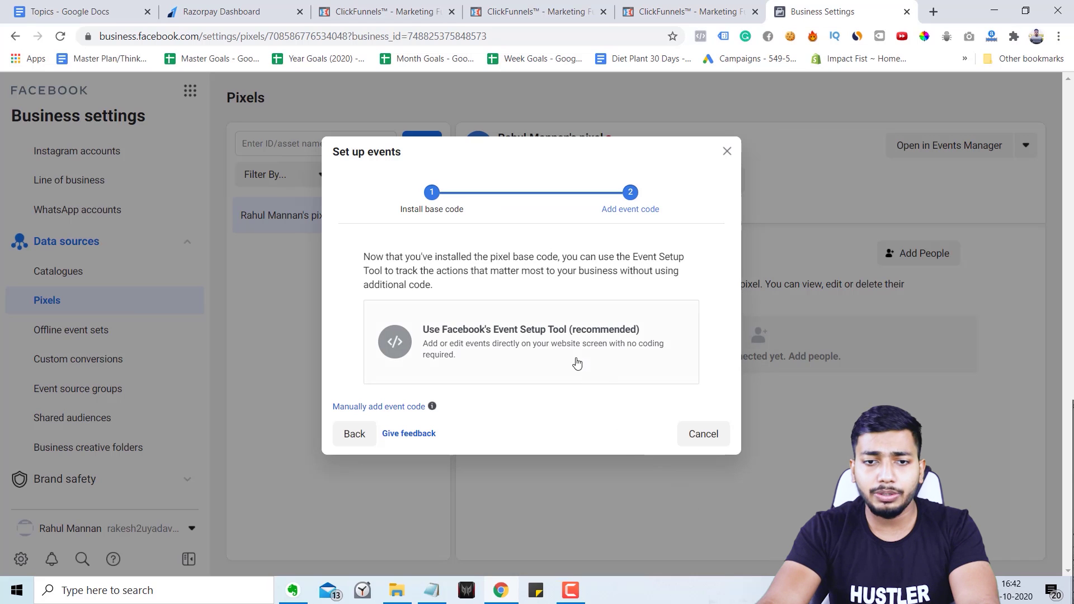
Choose 'Manually add event code', expand Purchase, and copy its tracking code.
click(408, 407)
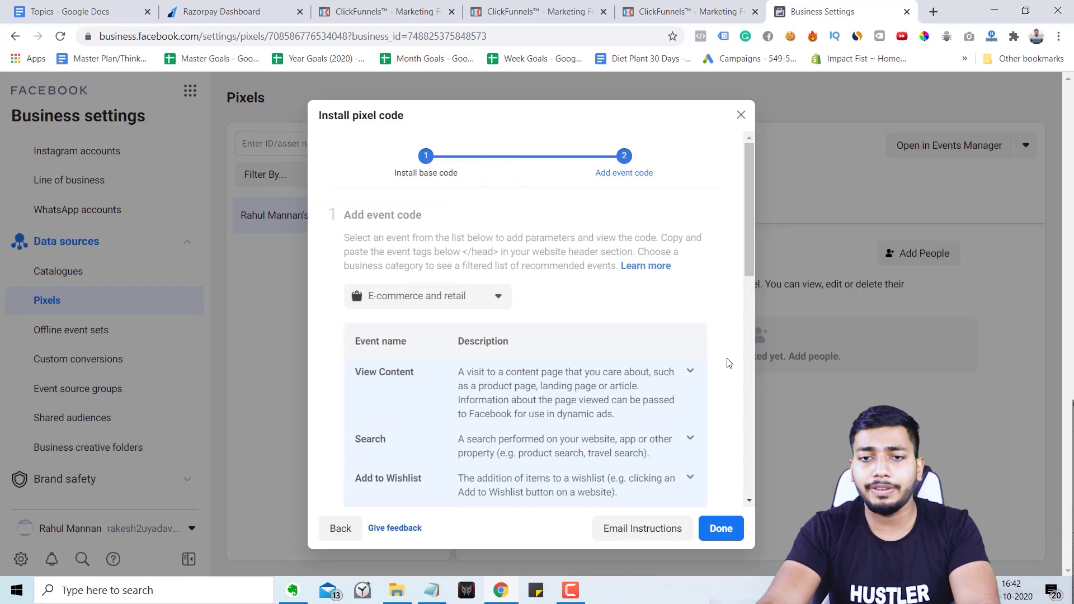
scroll(528, 380, down, 3)
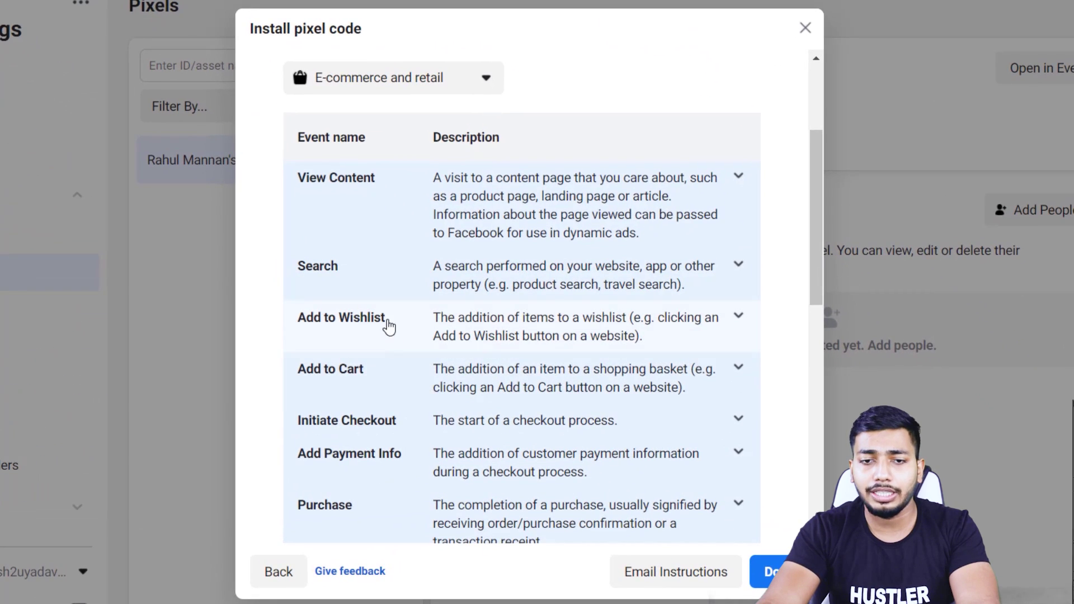
scroll(398, 384, down, 3)
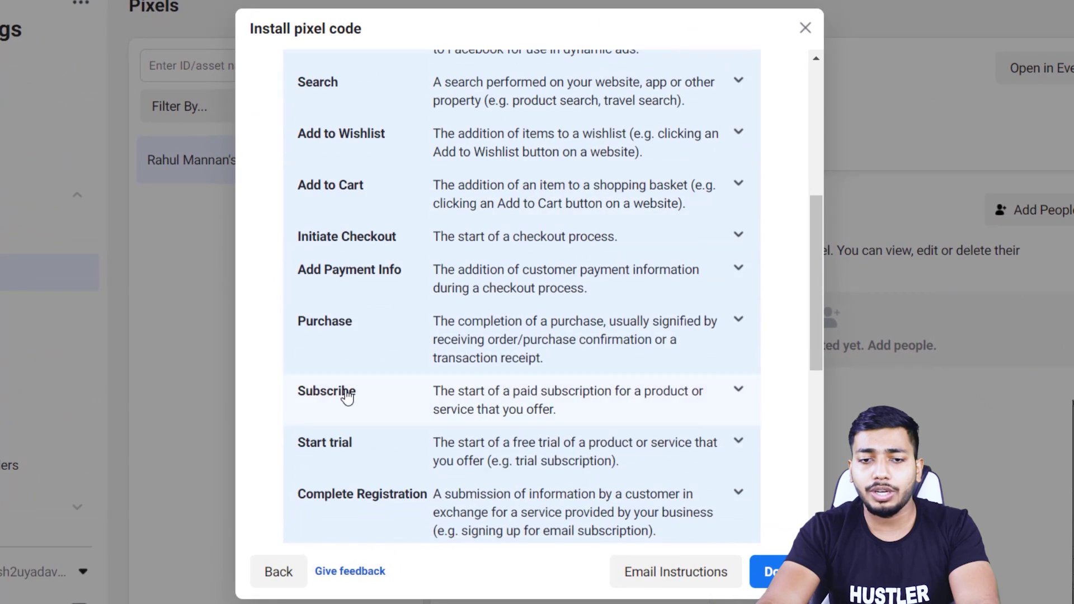
click(367, 324)
scroll(503, 372, down, 3)
scroll(540, 403, down, 4)
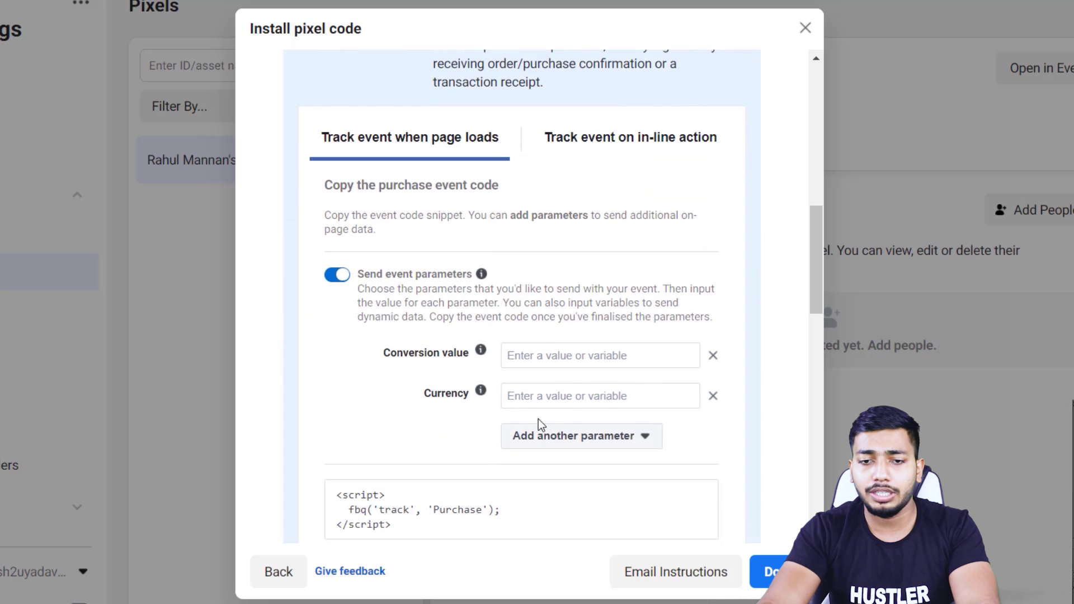
scroll(558, 323, down, 5)
scroll(575, 355, up, 3)
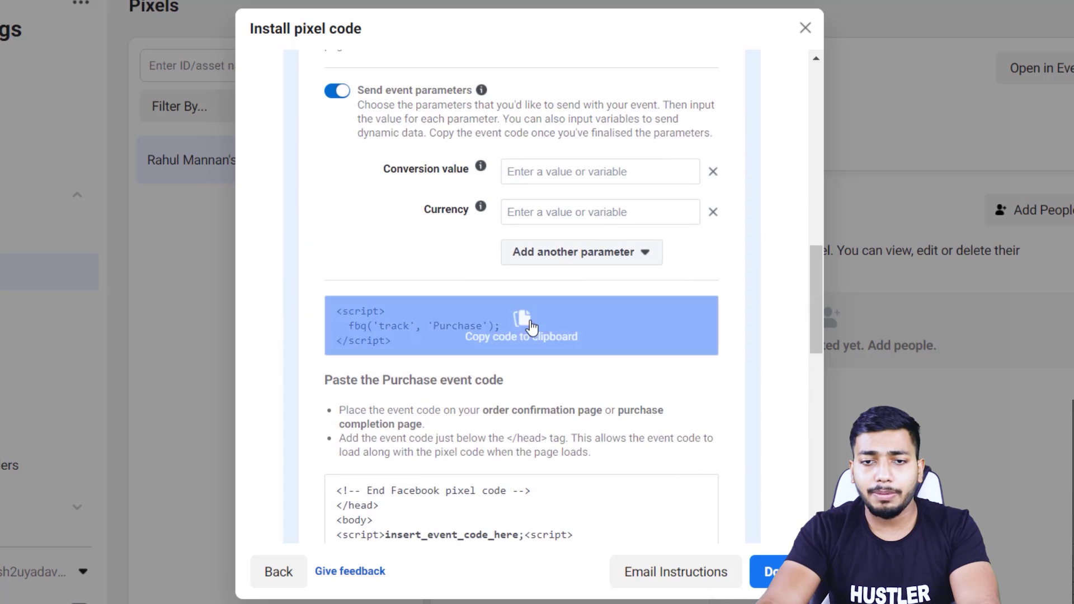
click(533, 337)
Paste the Purchase event script in Notepad and insert fbq('track', 'Purchase'); under the PageView line.
key(alt+Tab)
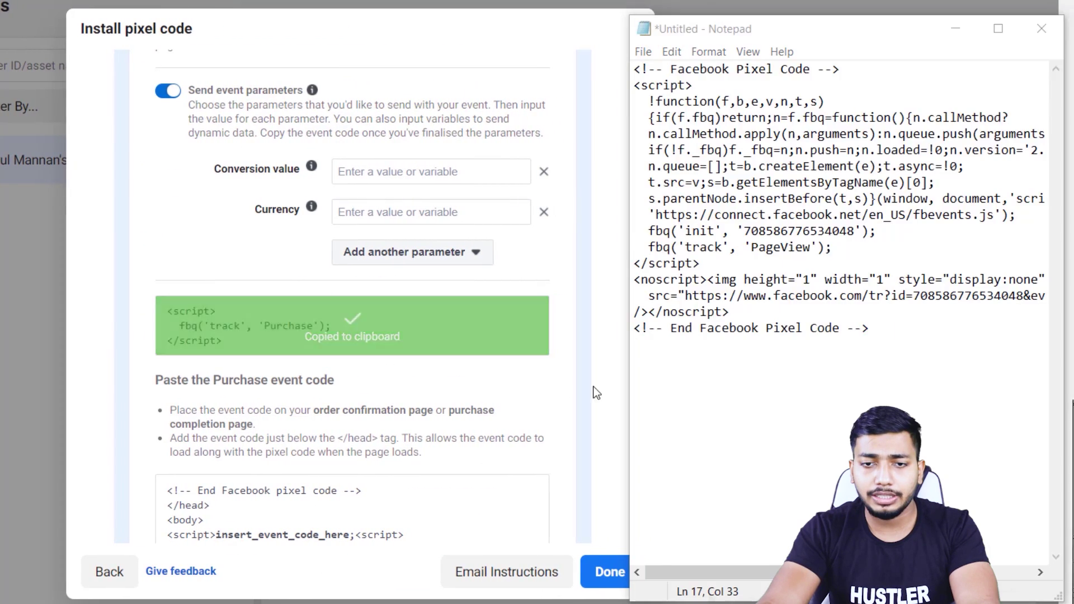
key(Return)
key(Return)
key(ctrl+v)
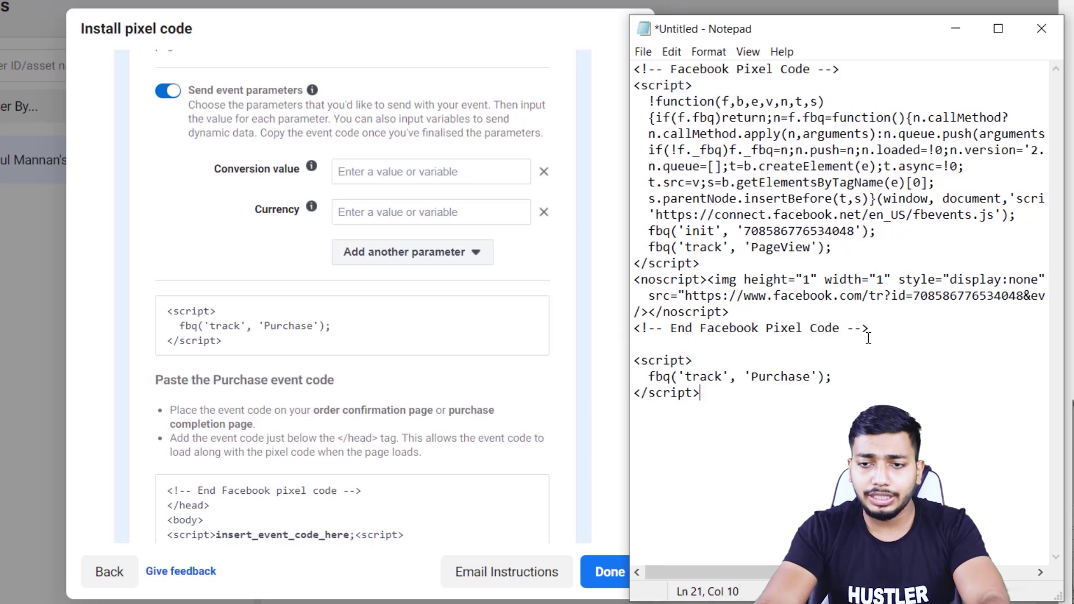
drag(835, 376, 649, 372)
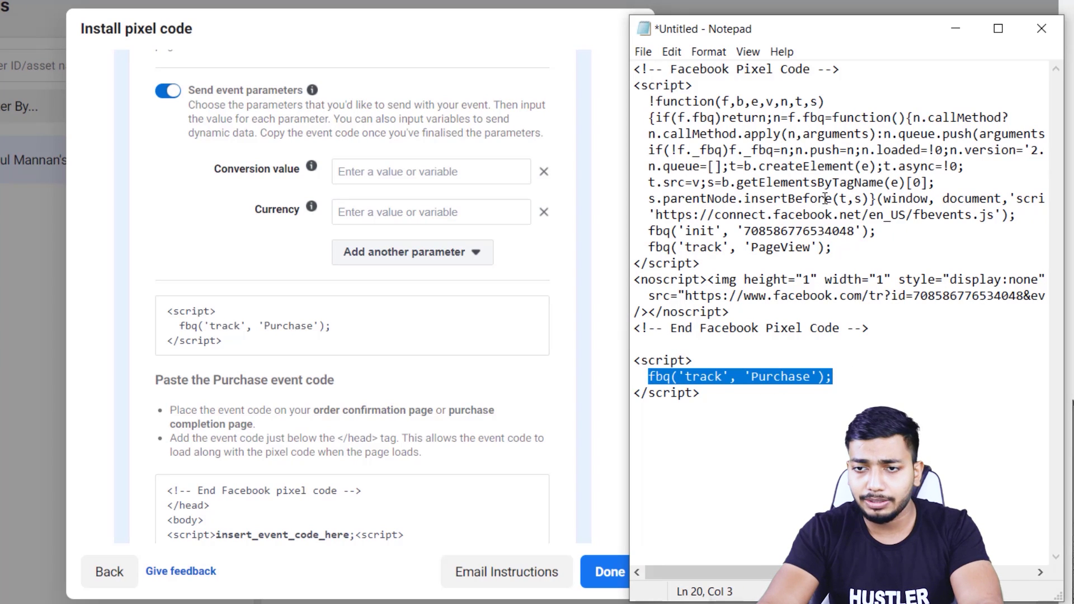
drag(847, 243, 750, 239)
click(842, 251)
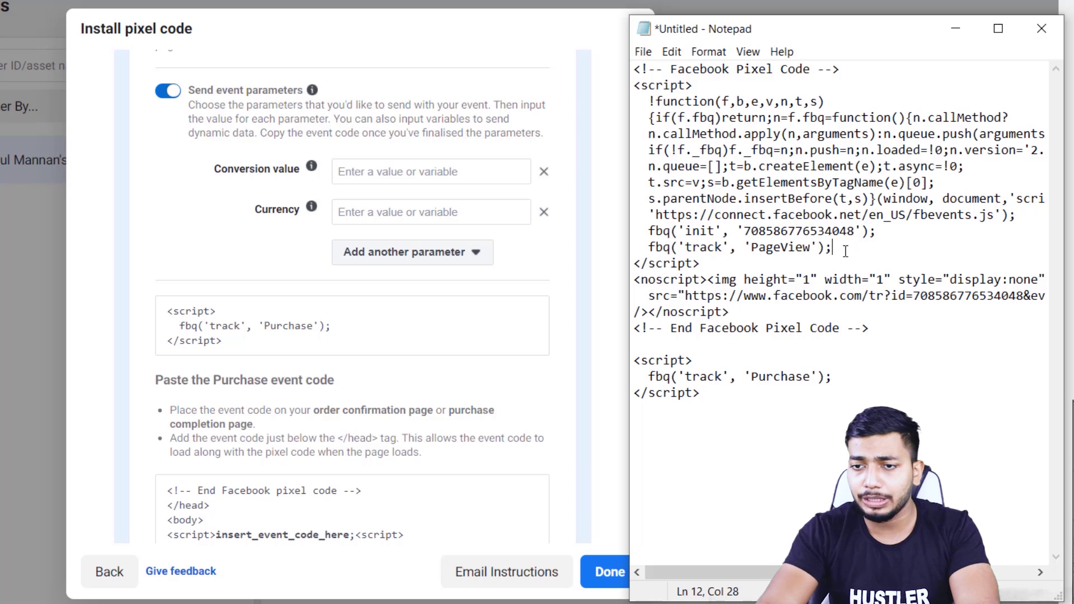
key(Return)
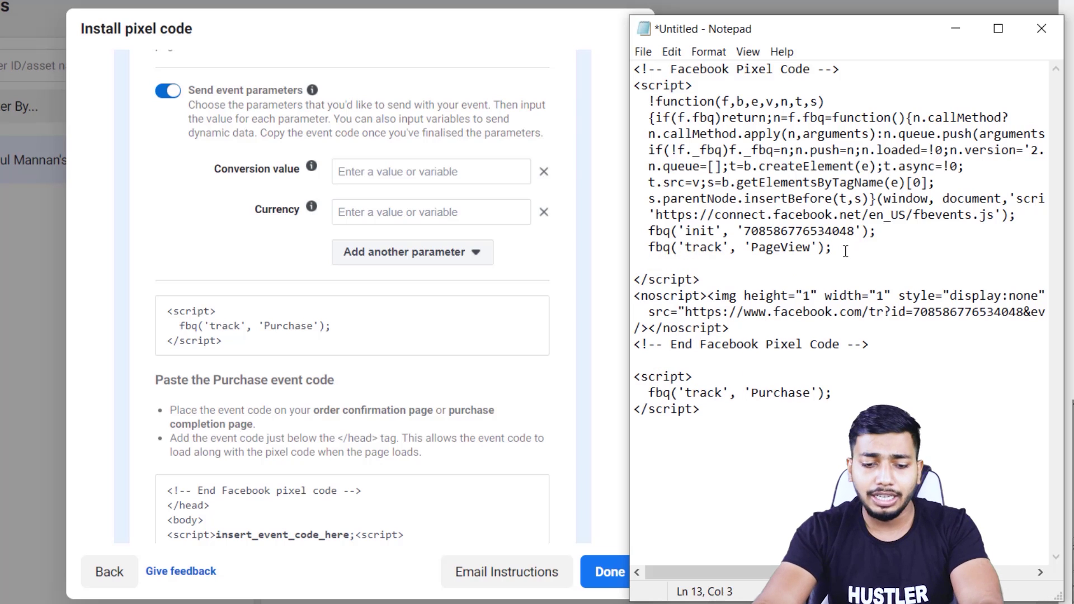
key(ctrl+v)
Delete the leftover separate Purchase script block, select all the code, and minimize Notepad.
click(846, 403)
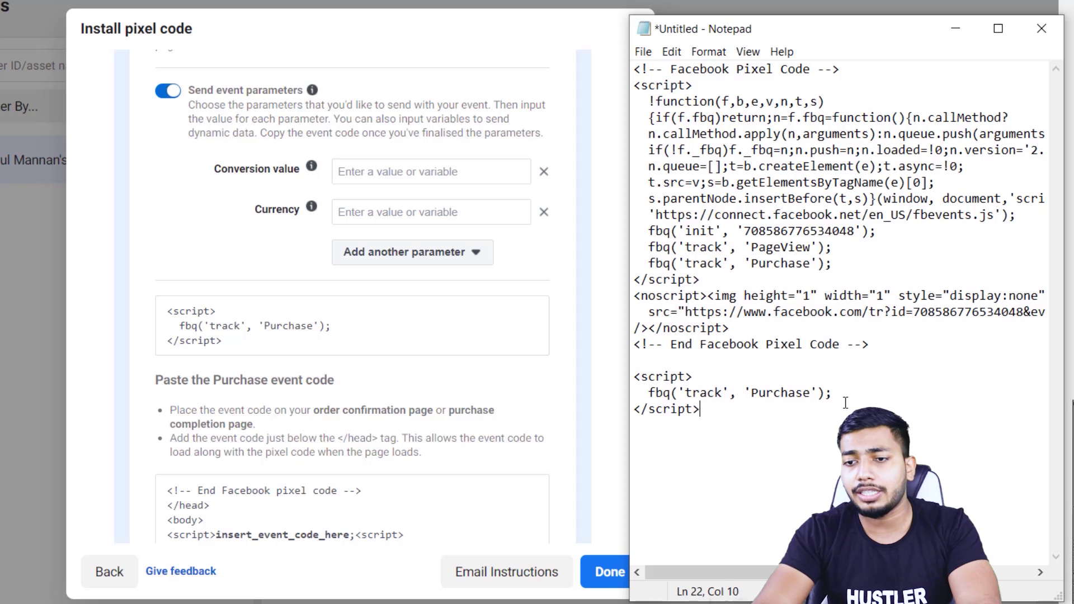
drag(846, 401, 630, 374)
key(Delete)
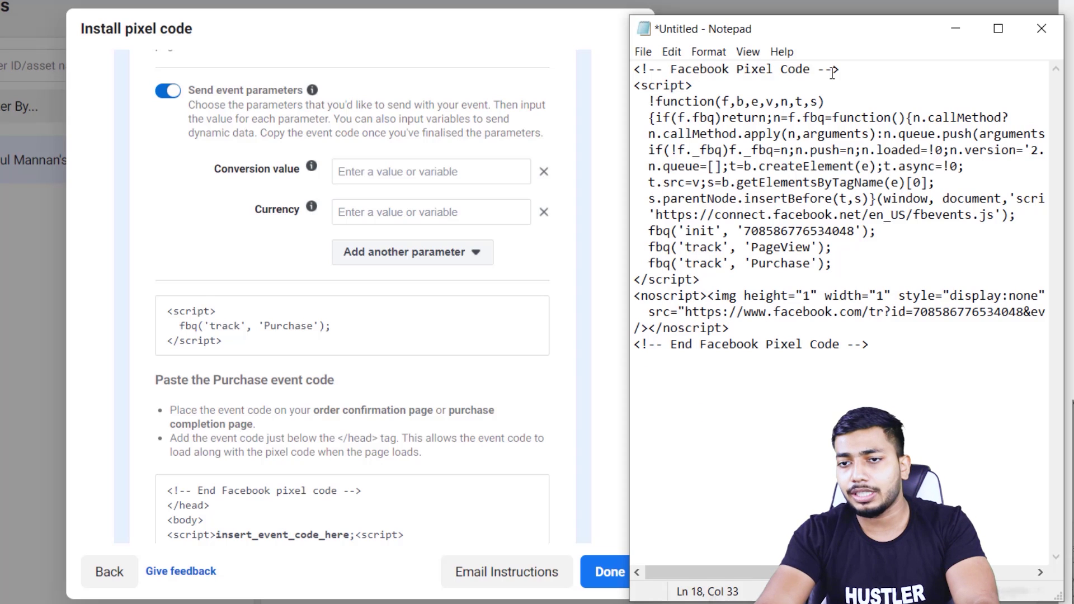
key(ctrl+a)
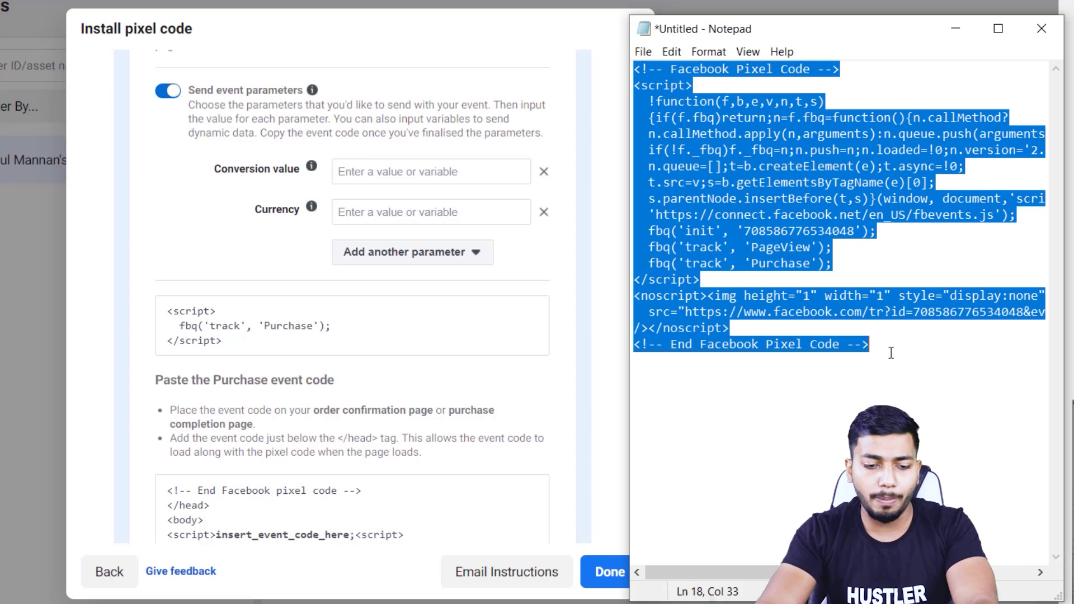
click(956, 28)
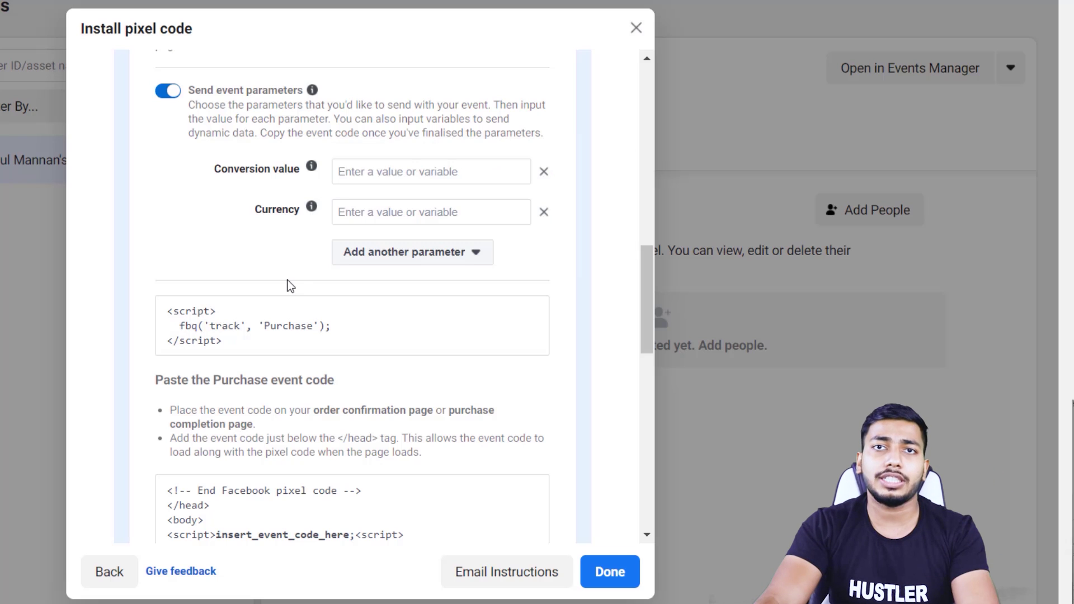
Expand the Add to Cart event to view its AddToCart tracking code and test-event status.
scroll(299, 336, up, 5)
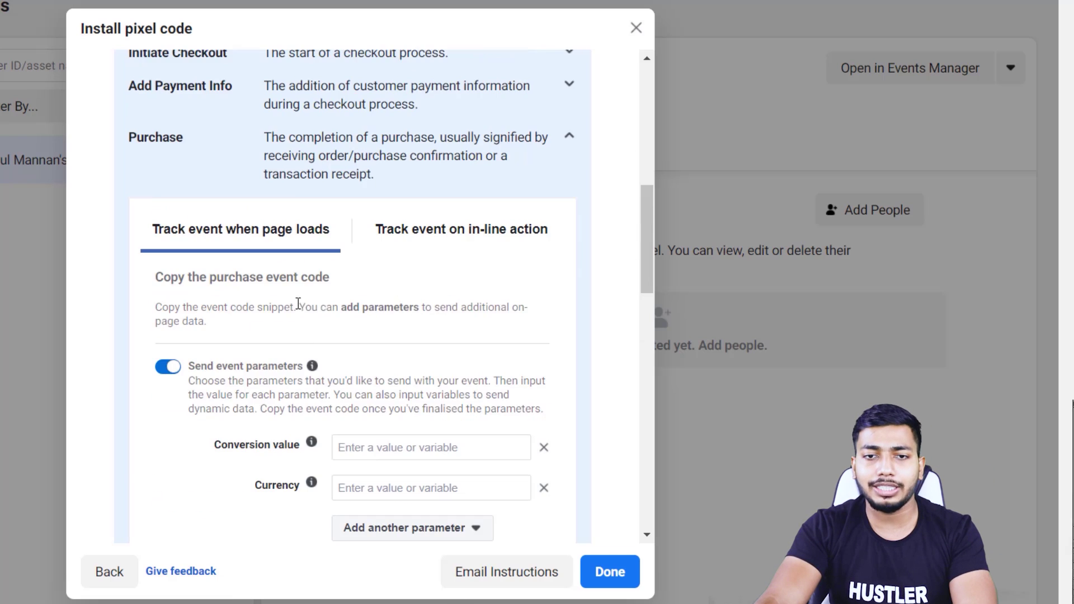
scroll(305, 304, up, 5)
click(206, 291)
scroll(343, 435, down, 3)
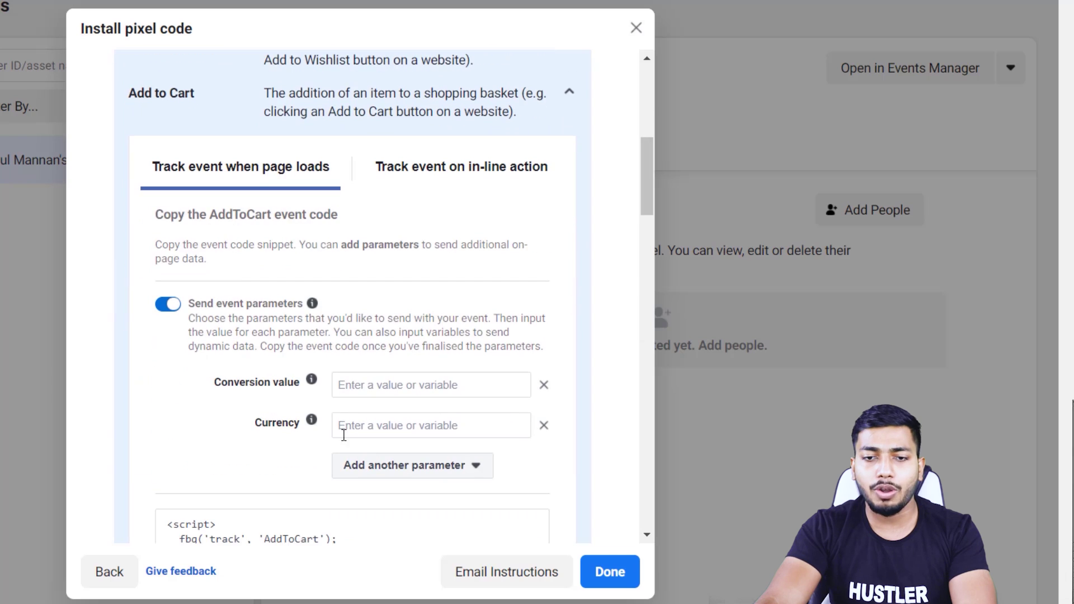
scroll(336, 498, down, 3)
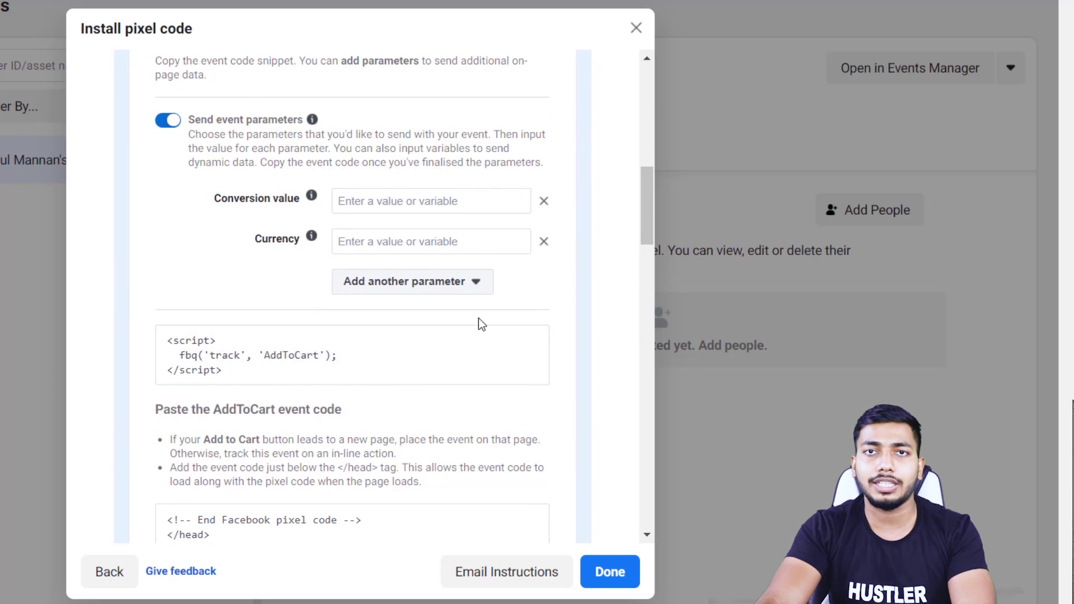
mouse_move(427, 370)
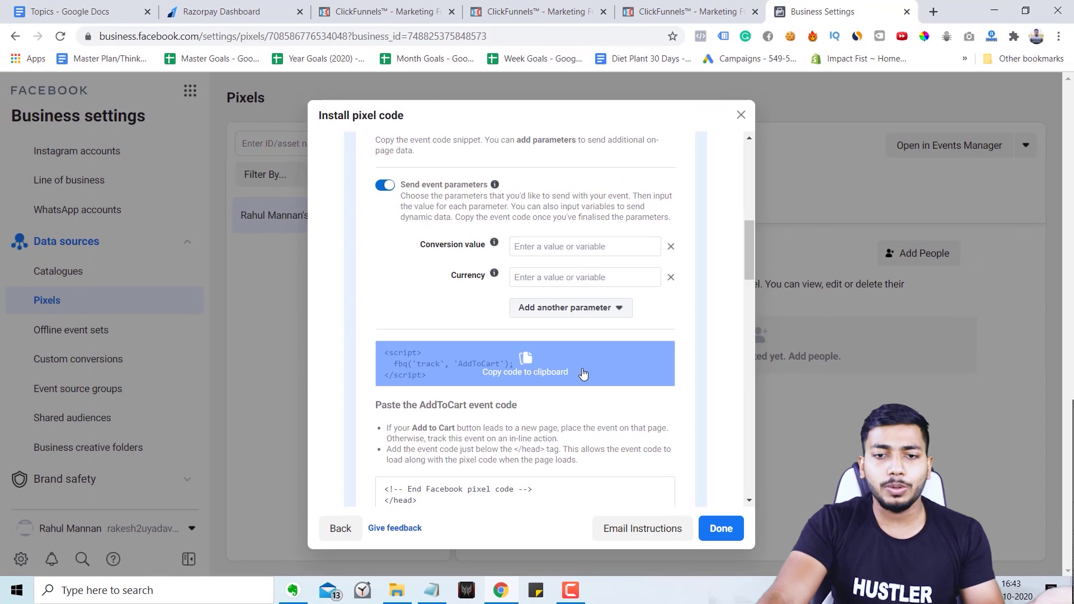
scroll(633, 443, down, 1)
scroll(633, 443, down, 3)
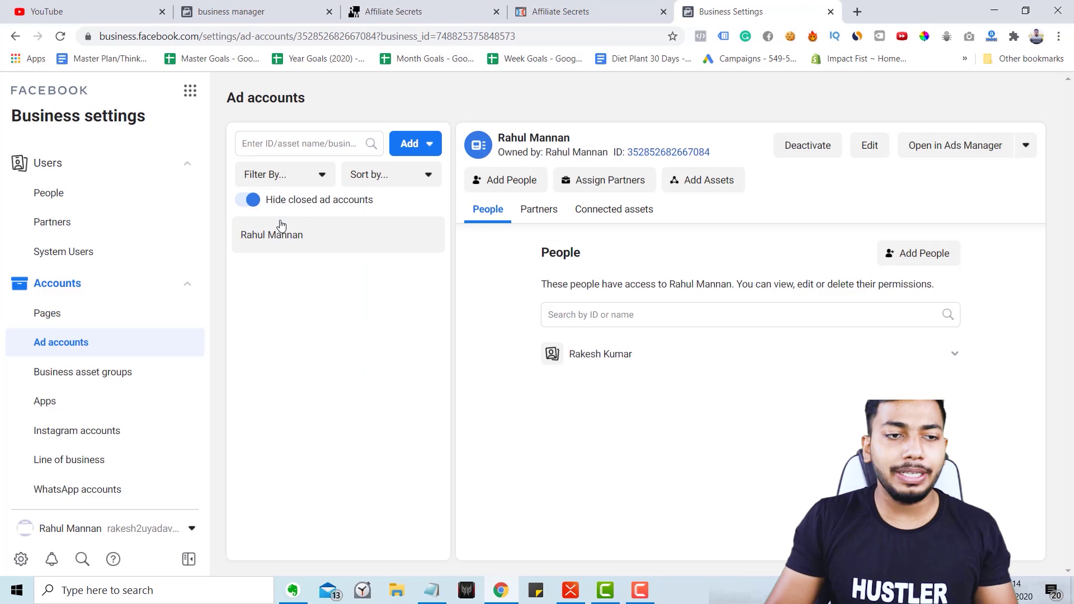
Open the ad account in Ads Manager, accept the non-discrimination policy, then show the mind map in ZEN mode.
click(930, 149)
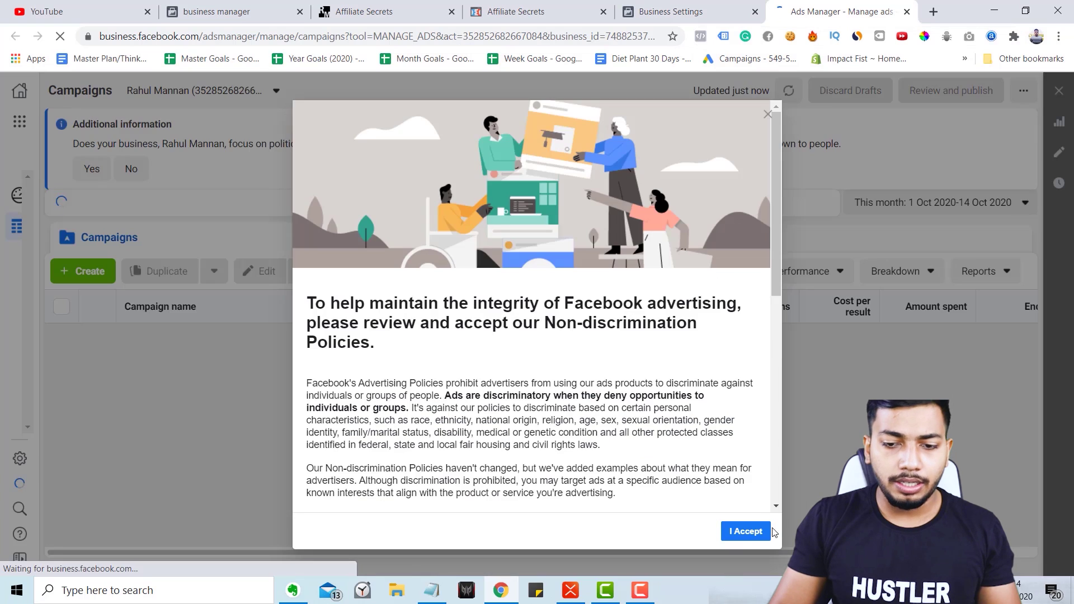
click(759, 533)
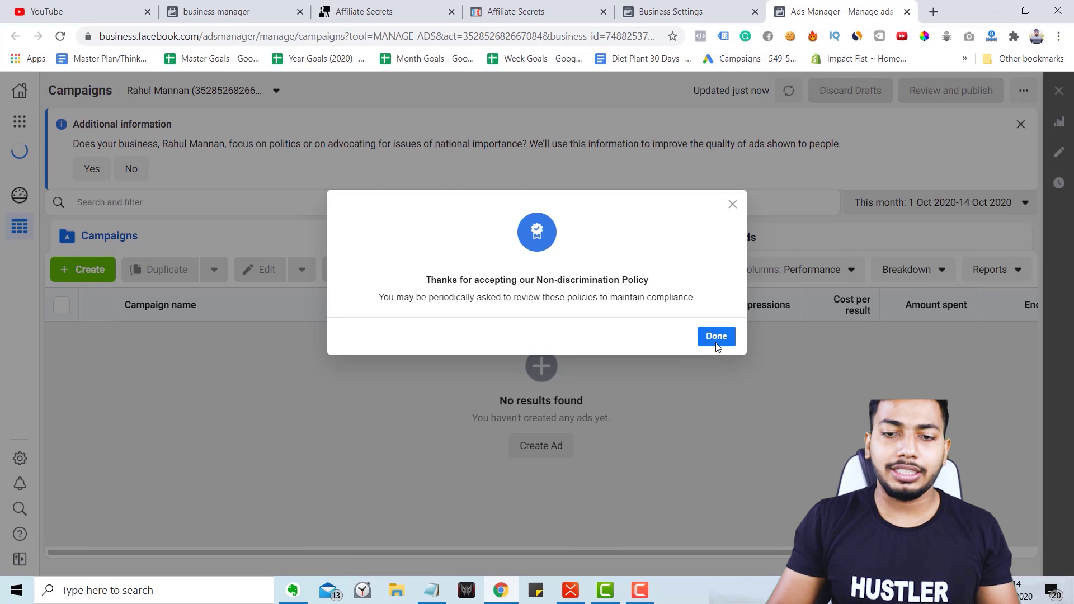
click(715, 336)
key(alt+Tab)
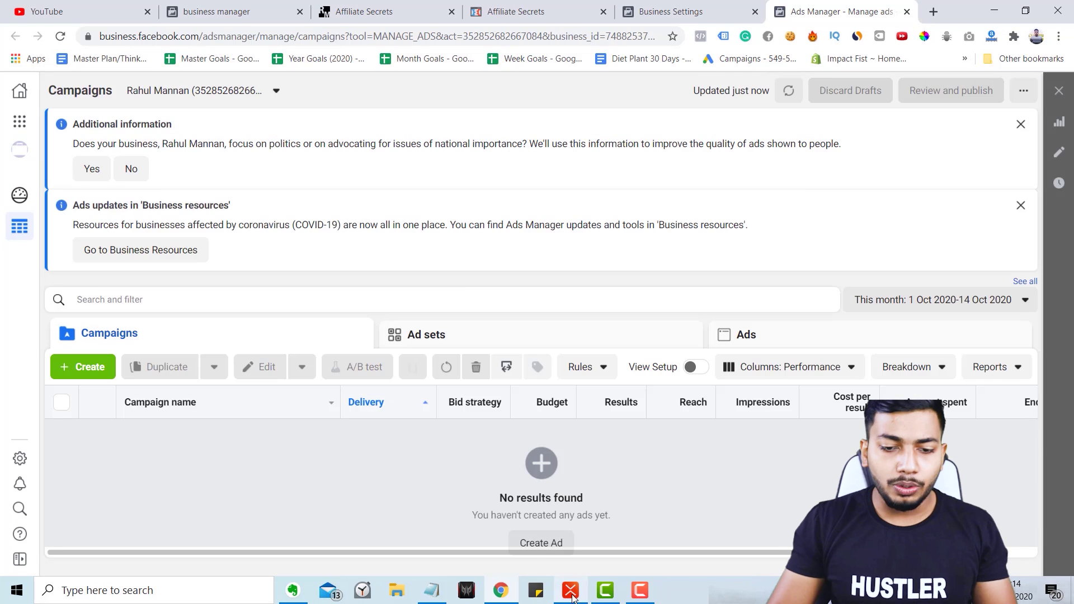
key(F5)
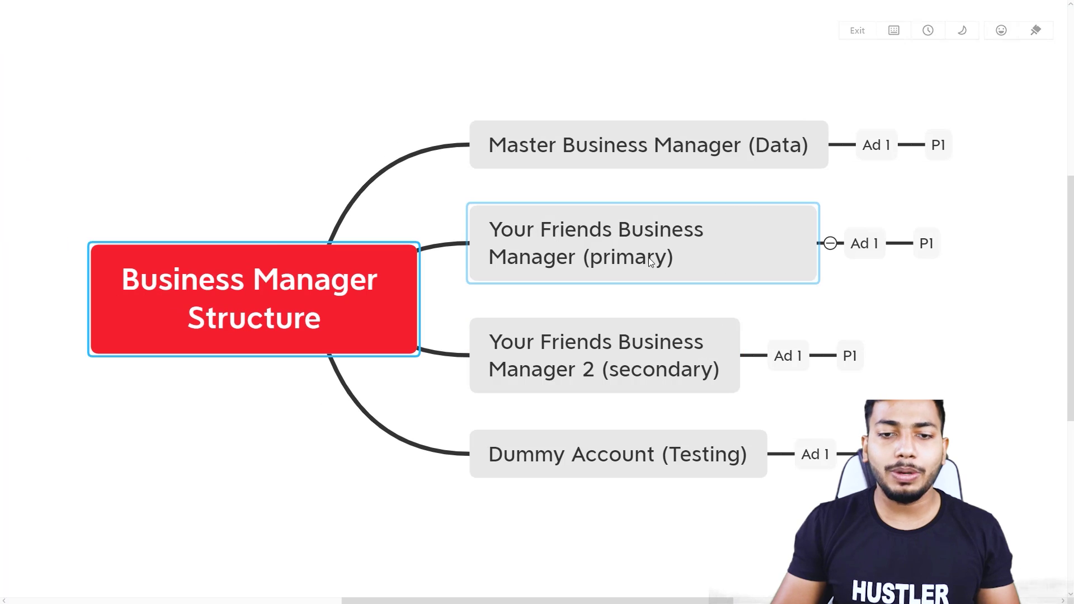